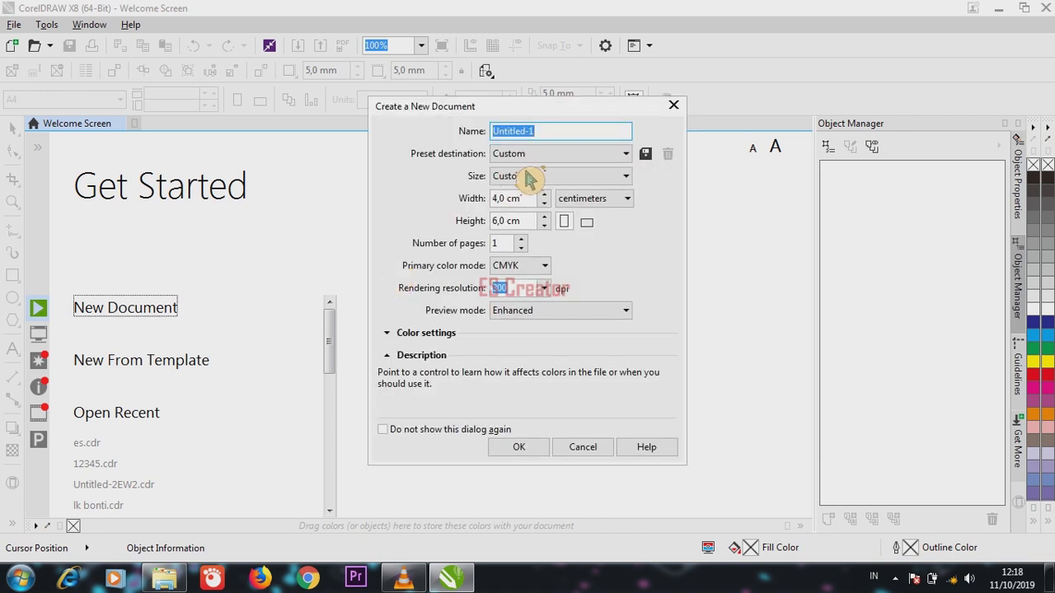
Step: Create a new 4 × 6 cm CMYK document named "Contoh #1"
{"action": "left_click", "coordinate": [498, 134]}
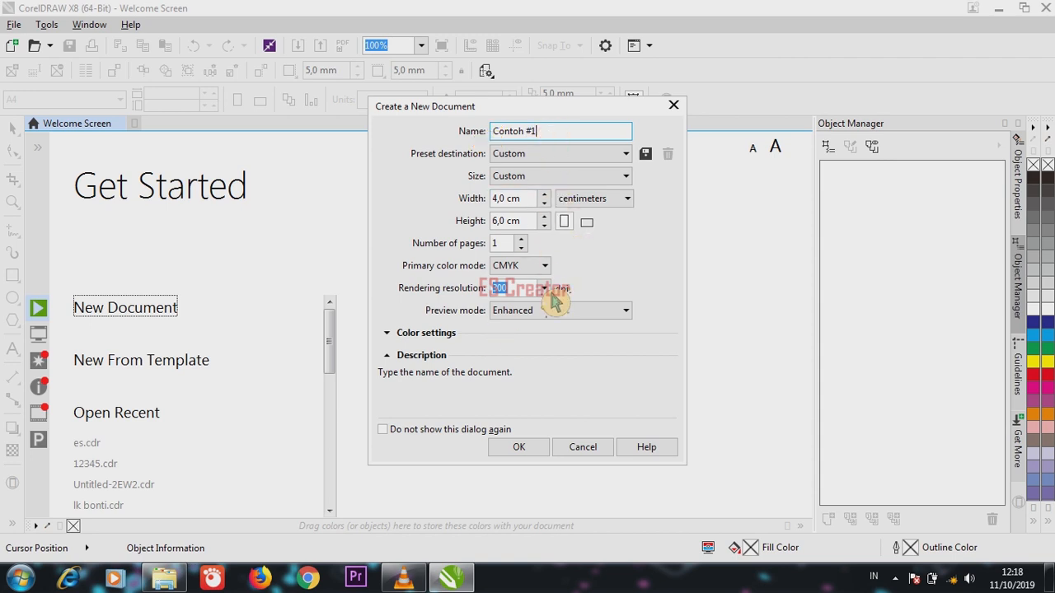
{"action": "left_click", "coordinate": [532, 452]}
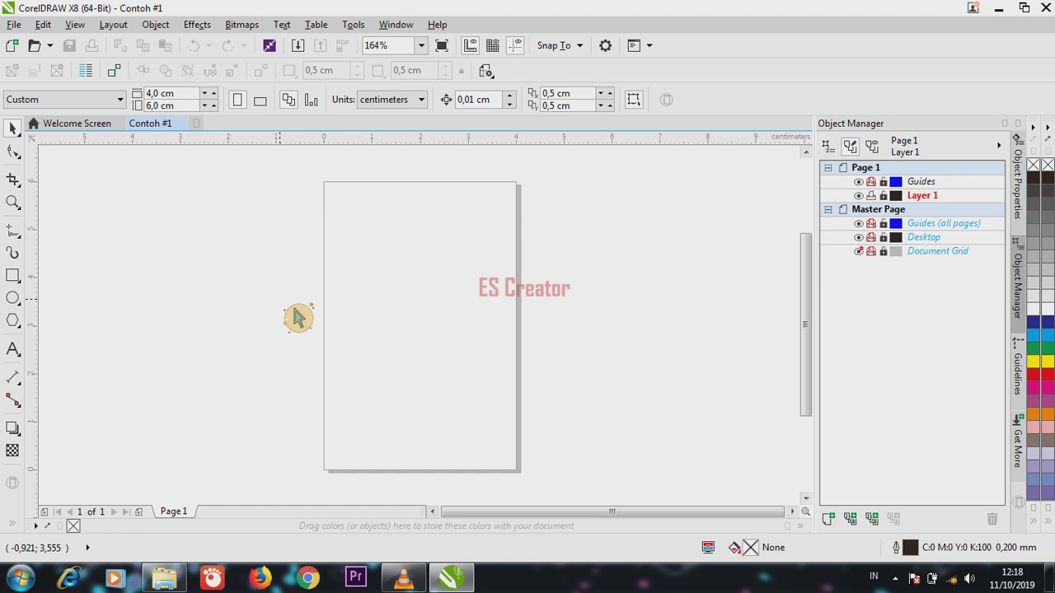
Step: Add the artistic text "ES Creator" across the middle of the page
{"action": "left_click", "coordinate": [13, 350]}
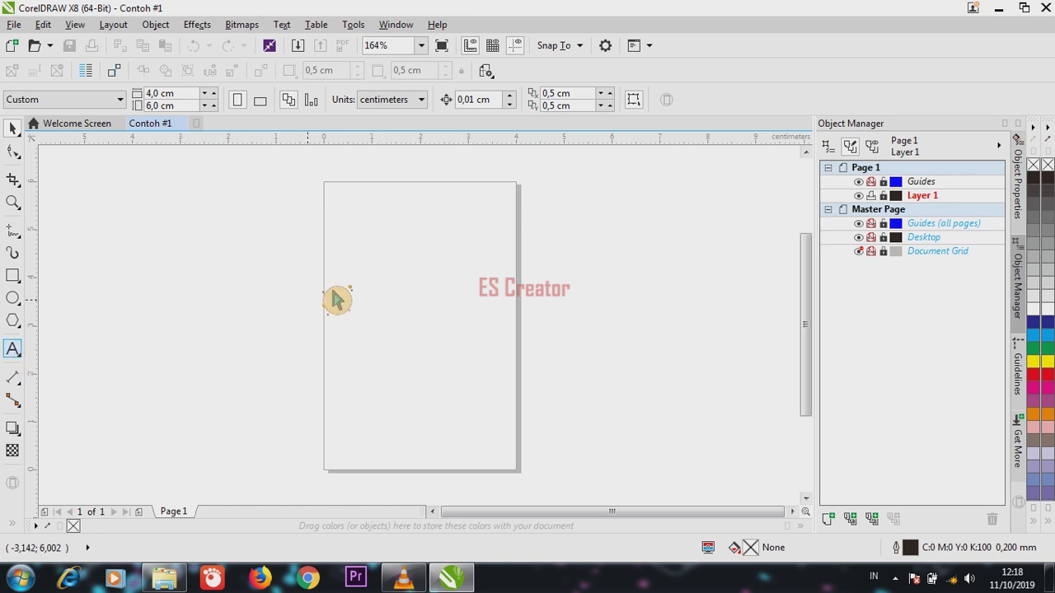
{"action": "left_click", "coordinate": [399, 352]}
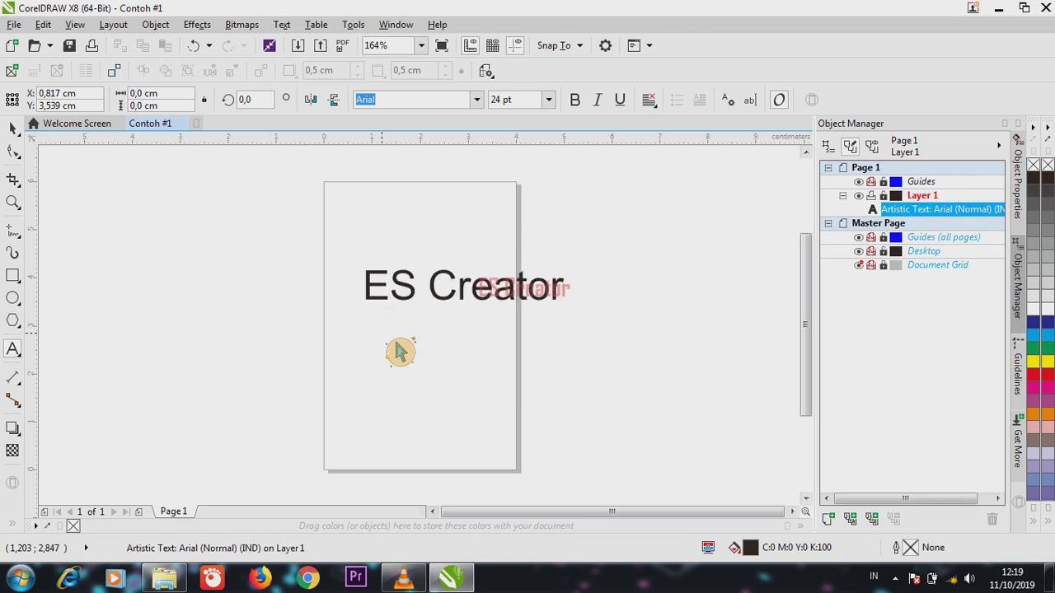
{"action": "key", "text": "Escape"}
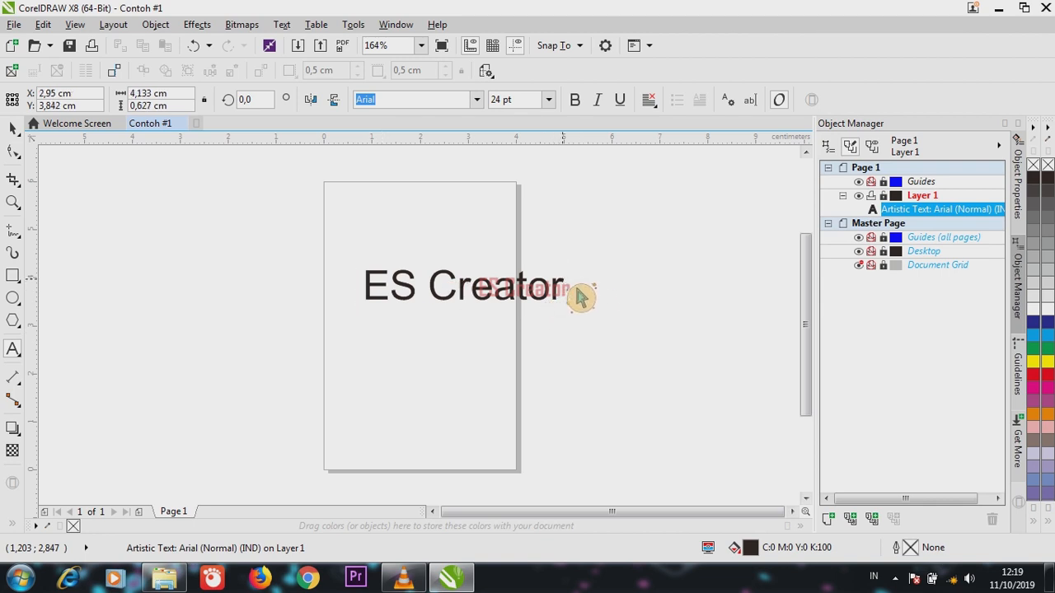
Step: Set the font of the whole "ES Creator" text to Playbill
{"action": "key", "text": "ctrl+a"}
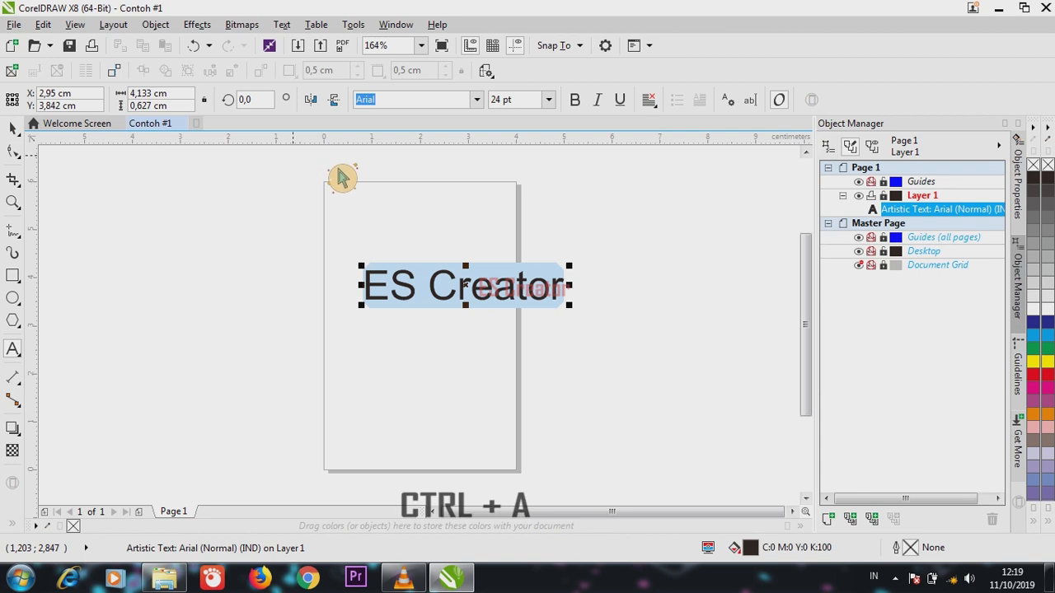
{"action": "left_click", "coordinate": [477, 100]}
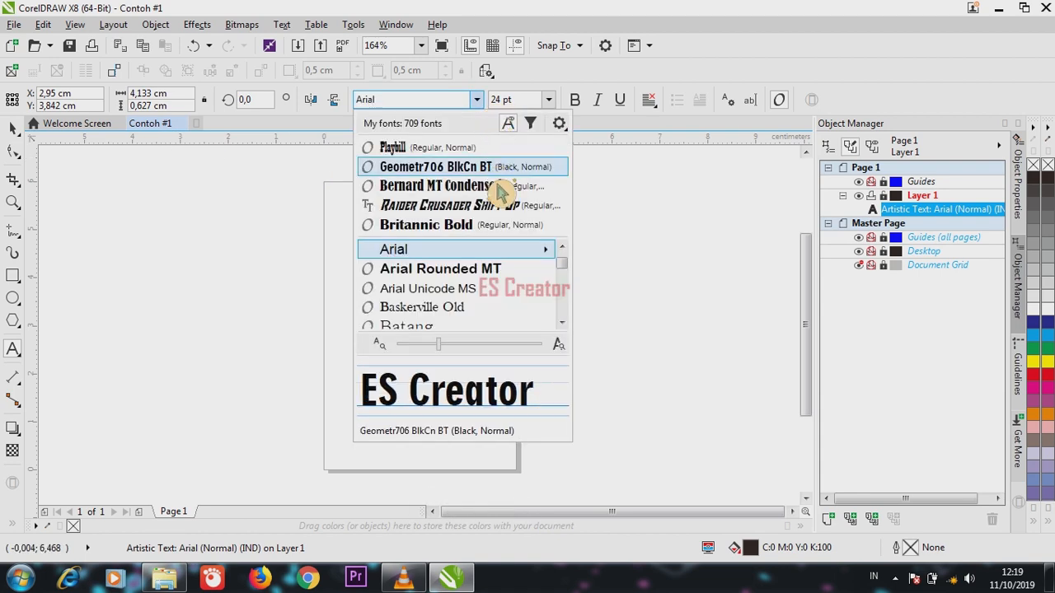
{"action": "left_click", "coordinate": [440, 156]}
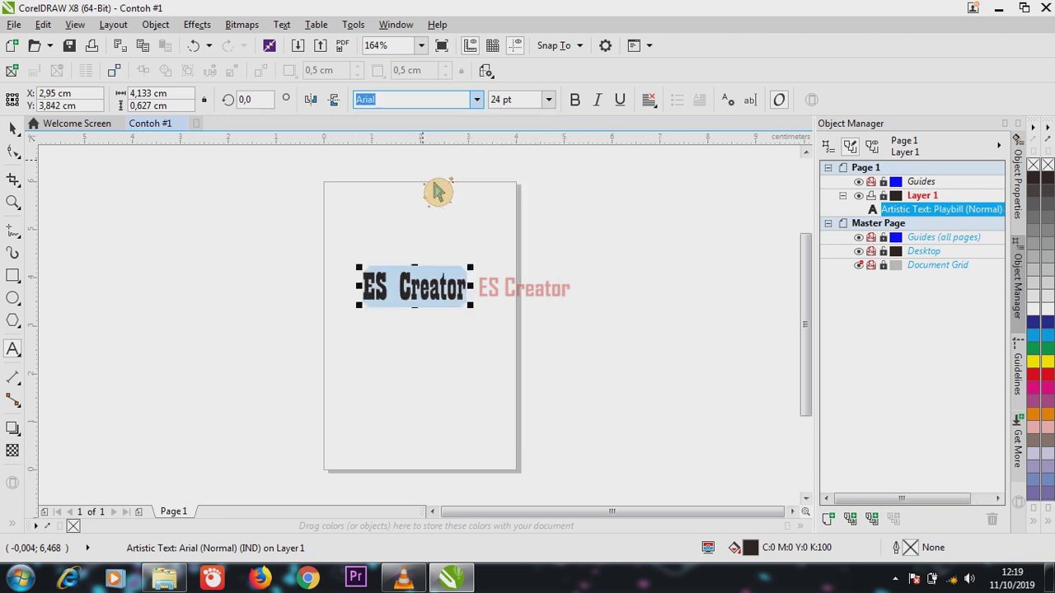
Step: Enlarge the text proportionally to about 3.2 cm wide and fill it with white
{"action": "left_click", "coordinate": [13, 129]}
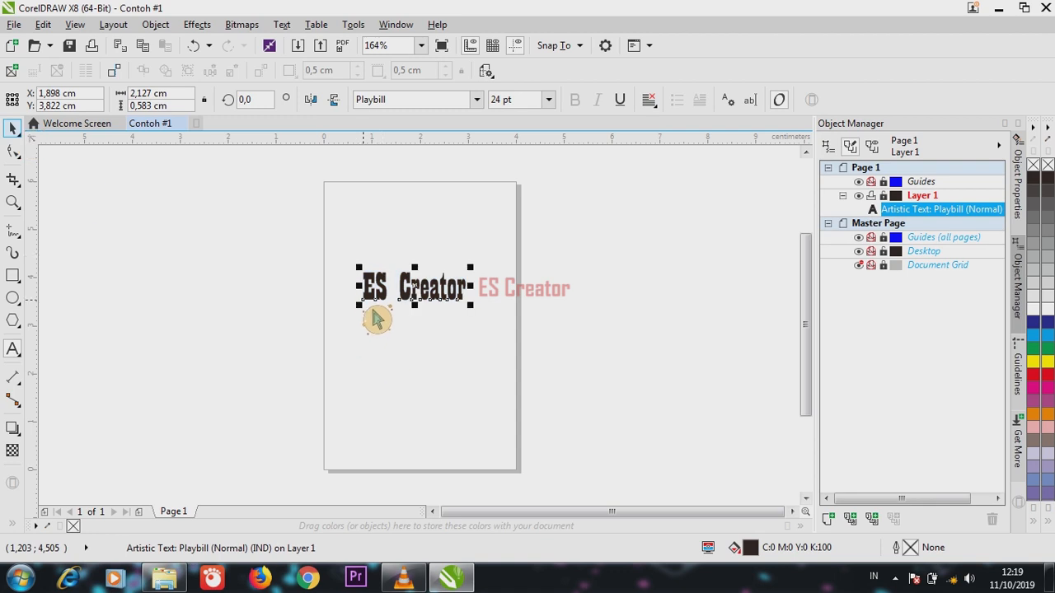
{"action": "left_click", "coordinate": [334, 348]}
{"action": "left_click_drag", "start_coordinate": [359, 300], "coordinate": [329, 351]}
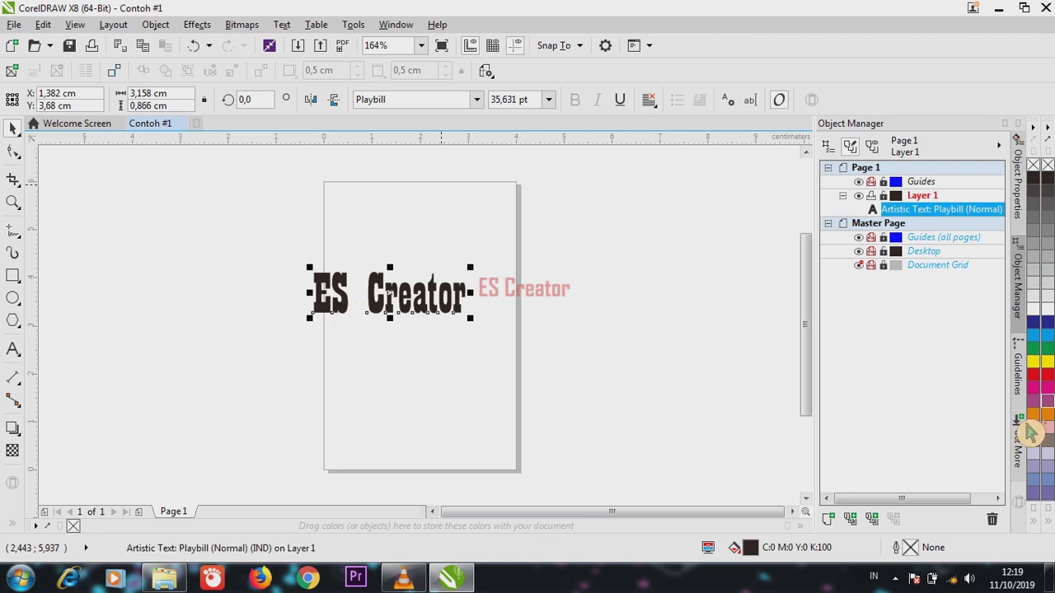
{"action": "left_click", "coordinate": [1034, 311]}
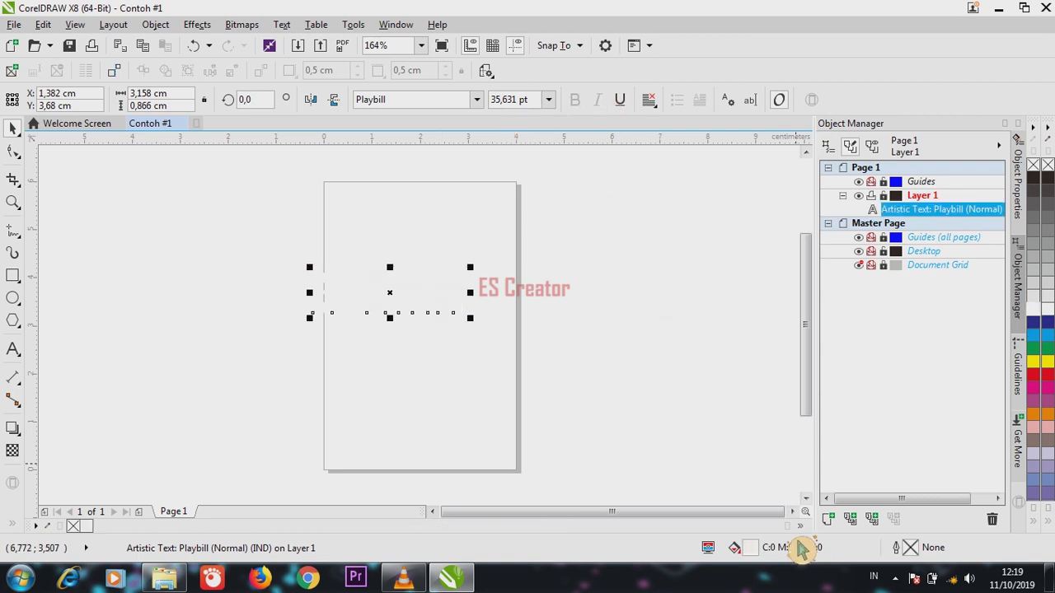
Step: Apply a one-step black outside contour with a 0.1 cm offset to the text and enlarge it to about 6.7 × 2 cm
{"action": "left_click", "coordinate": [20, 433]}
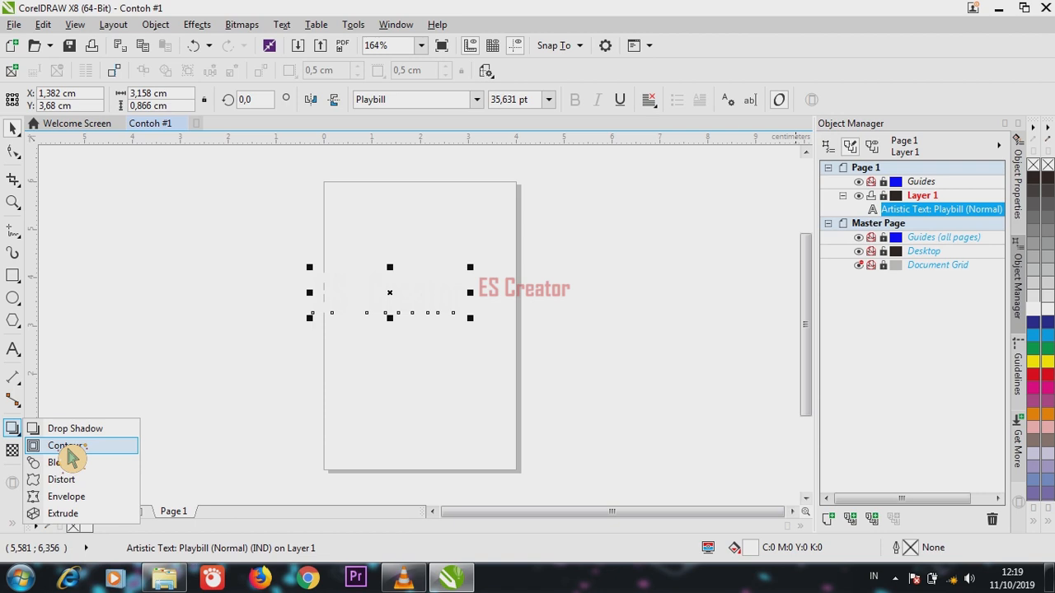
{"action": "left_click", "coordinate": [68, 447]}
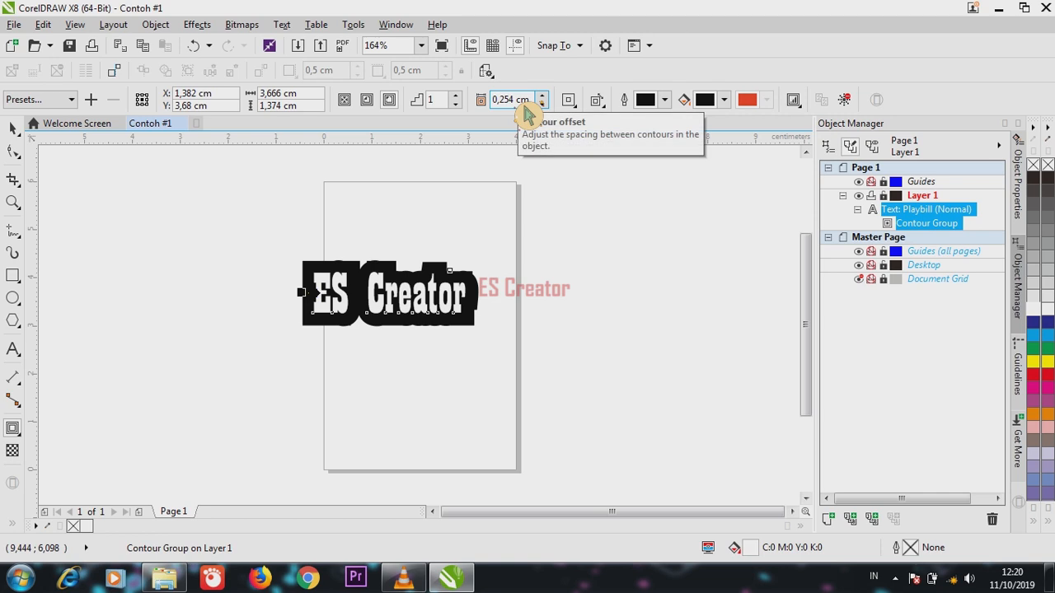
{"action": "key", "text": "Return"}
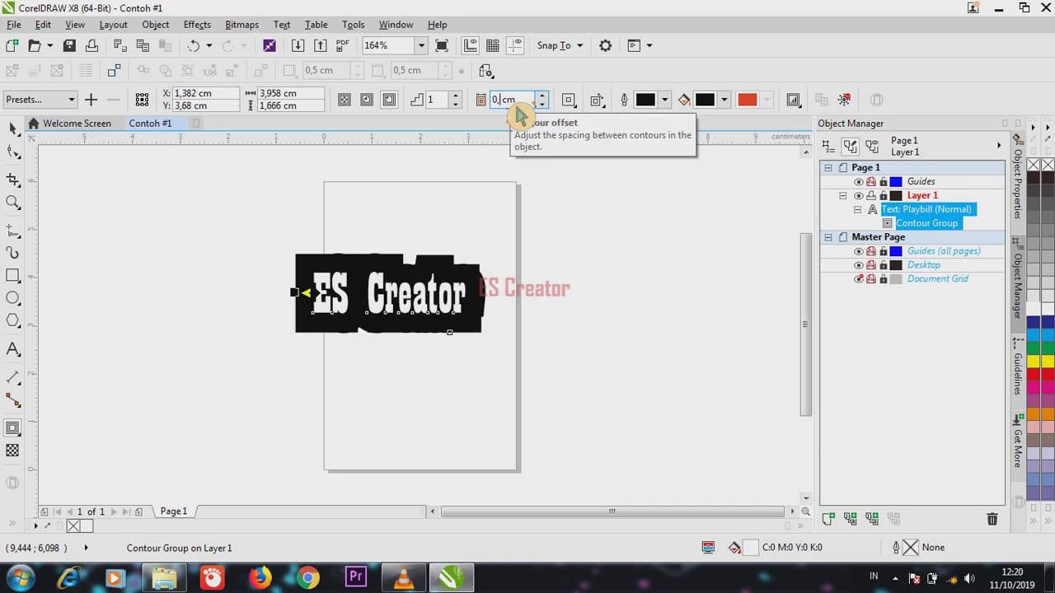
{"action": "key", "text": "Return"}
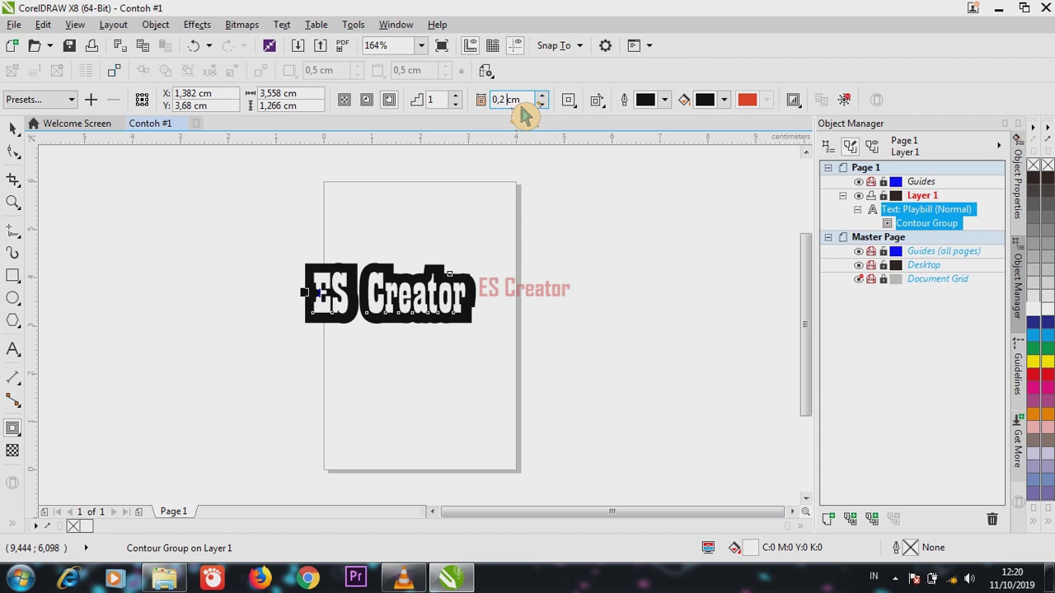
{"action": "key", "text": "BackSpace"}
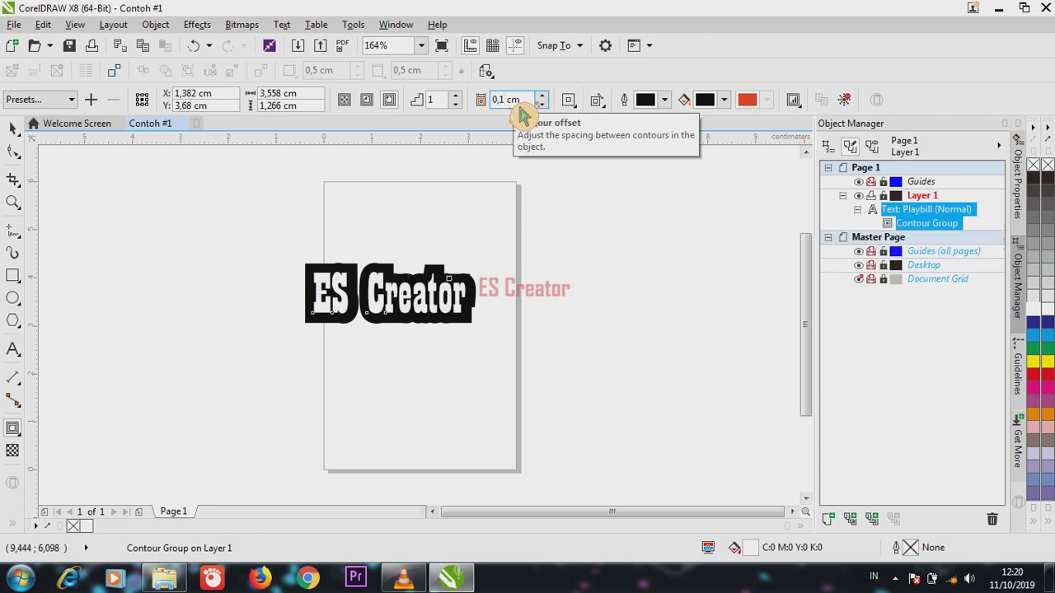
{"action": "key", "text": "Return"}
{"action": "left_click", "coordinate": [13, 128]}
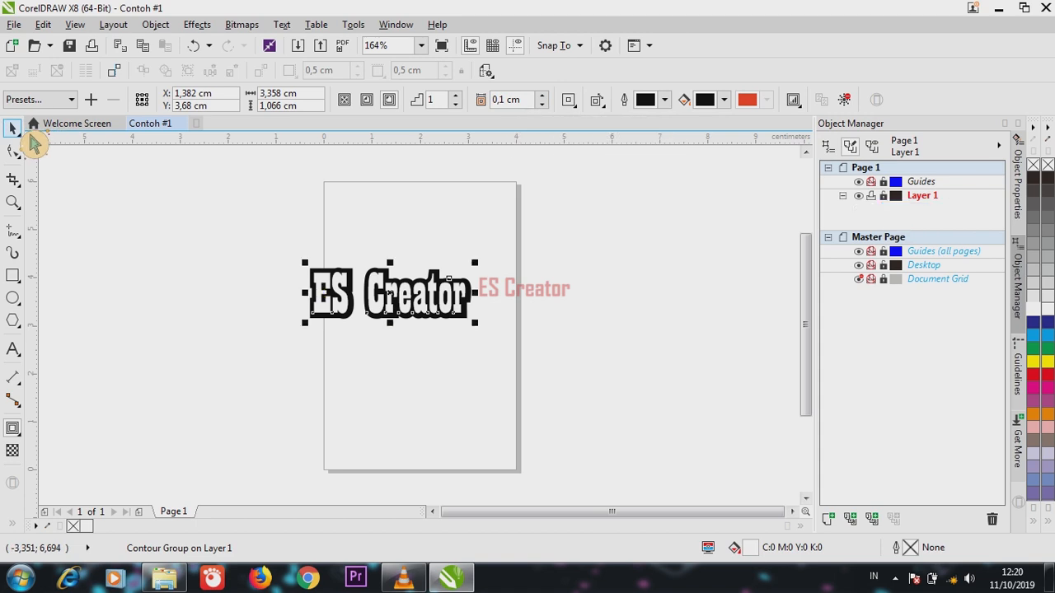
{"action": "left_click_drag", "start_coordinate": [474, 322], "coordinate": [651, 396]}
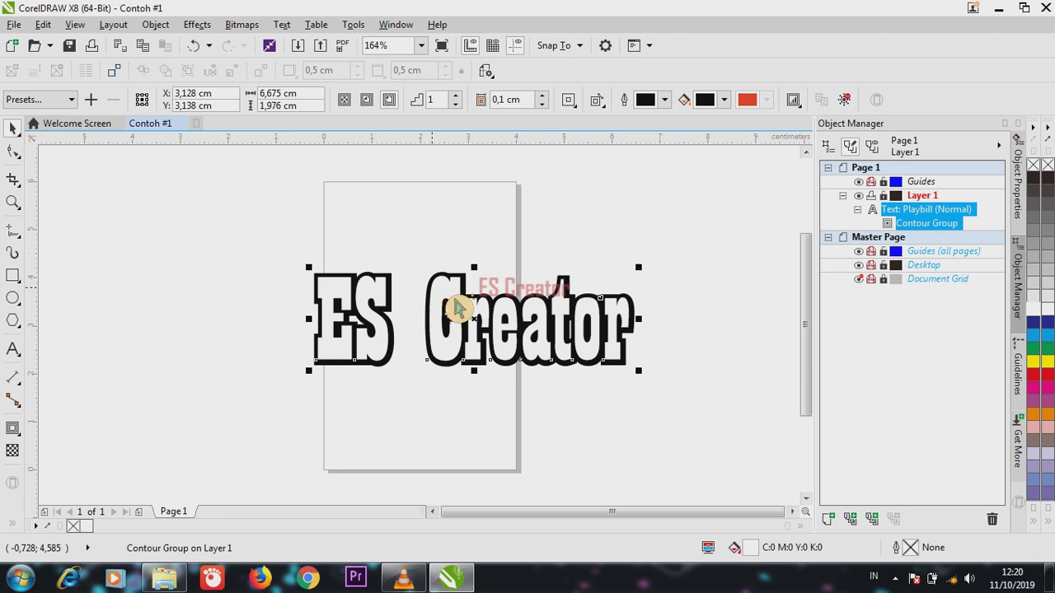
Step: Bring in the pink, blue and green racing-stripe image from File Explorer's baground folder and stretch it to about 8.6 × 4.9 cm
{"action": "left_click", "coordinate": [167, 579]}
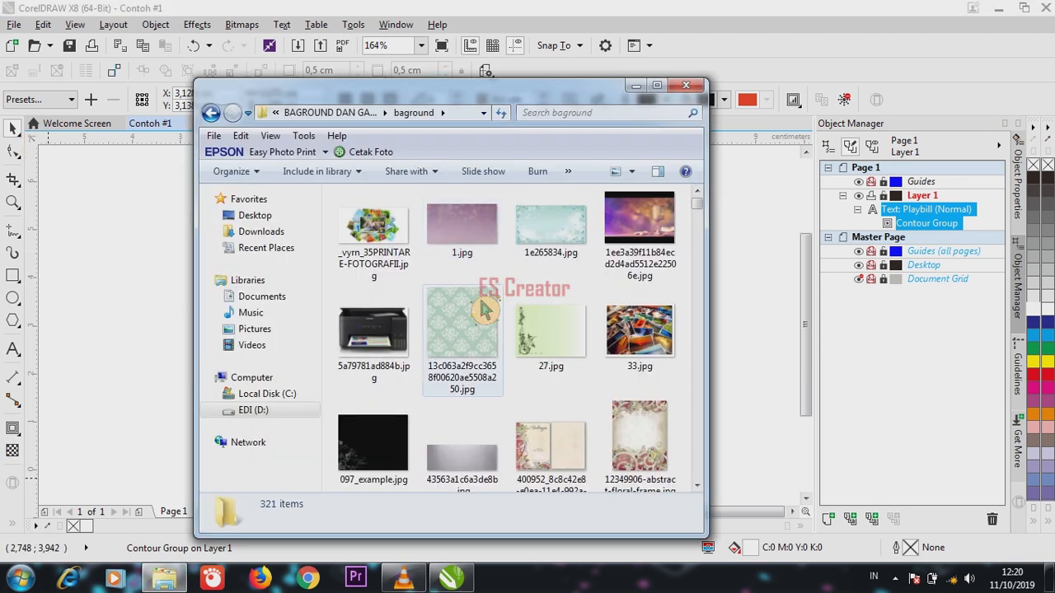
{"action": "scroll", "coordinate": [478, 313], "scroll_direction": "down", "scroll_amount": 10}
{"action": "scroll", "coordinate": [499, 320], "scroll_direction": "down", "scroll_amount": 15}
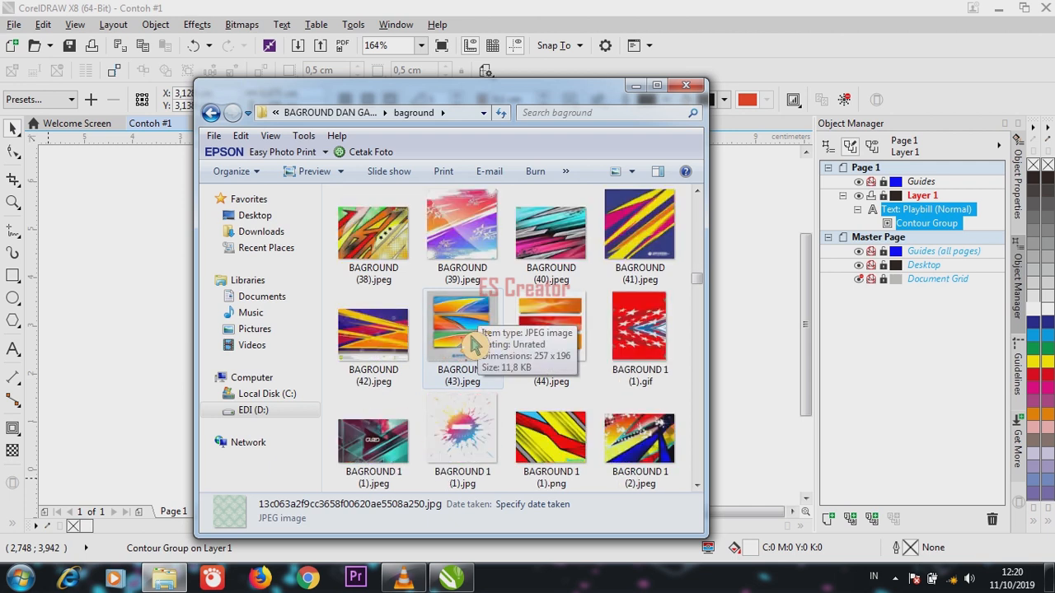
{"action": "scroll", "coordinate": [470, 346], "scroll_direction": "down", "scroll_amount": 4}
{"action": "scroll", "coordinate": [528, 333], "scroll_direction": "up", "scroll_amount": 12}
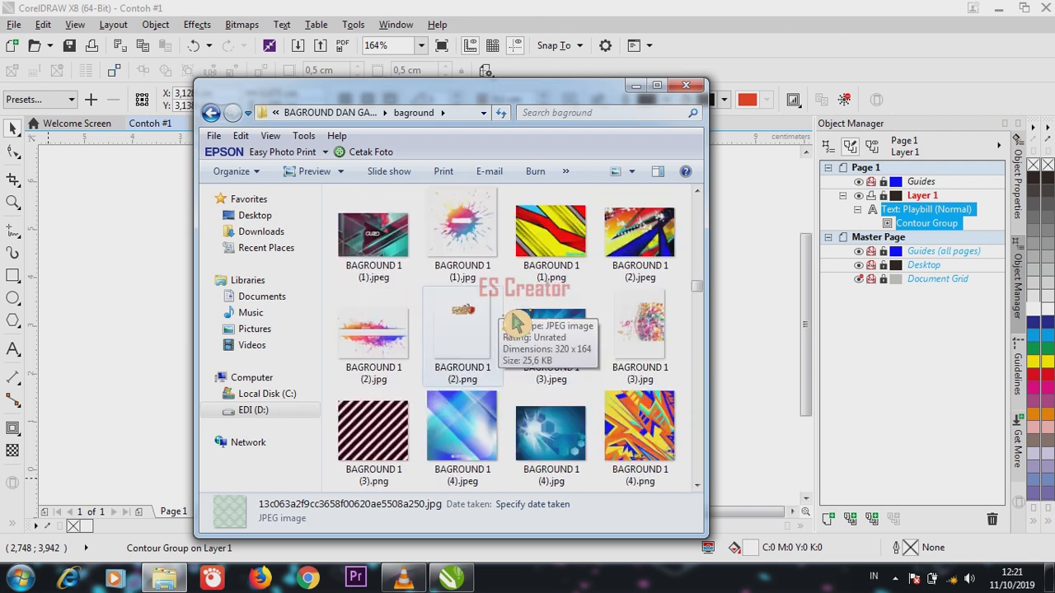
{"action": "scroll", "coordinate": [516, 323], "scroll_direction": "up", "scroll_amount": 10}
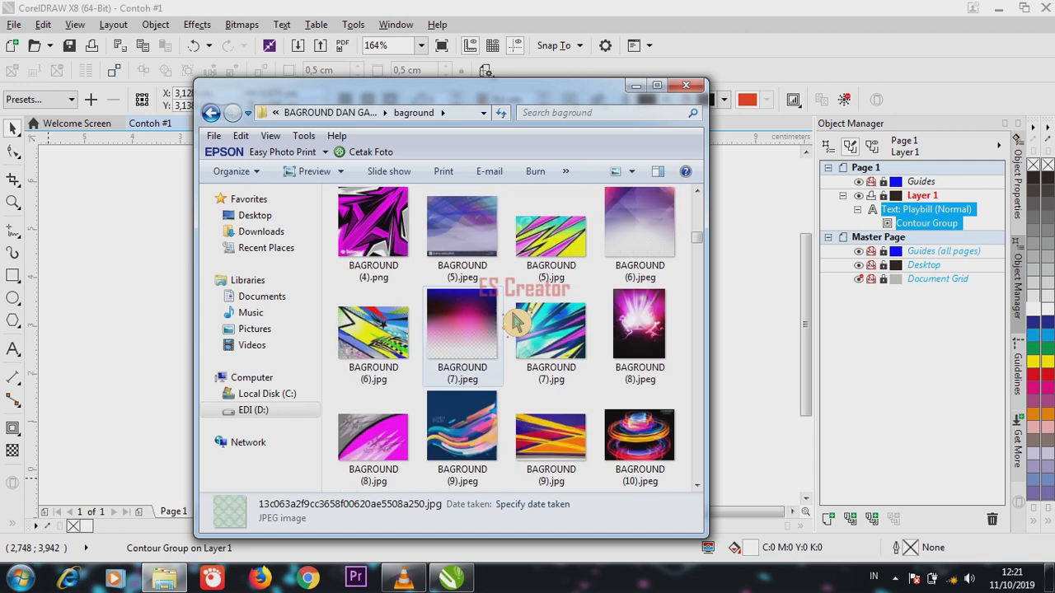
{"action": "scroll", "coordinate": [499, 272], "scroll_direction": "down", "scroll_amount": 10}
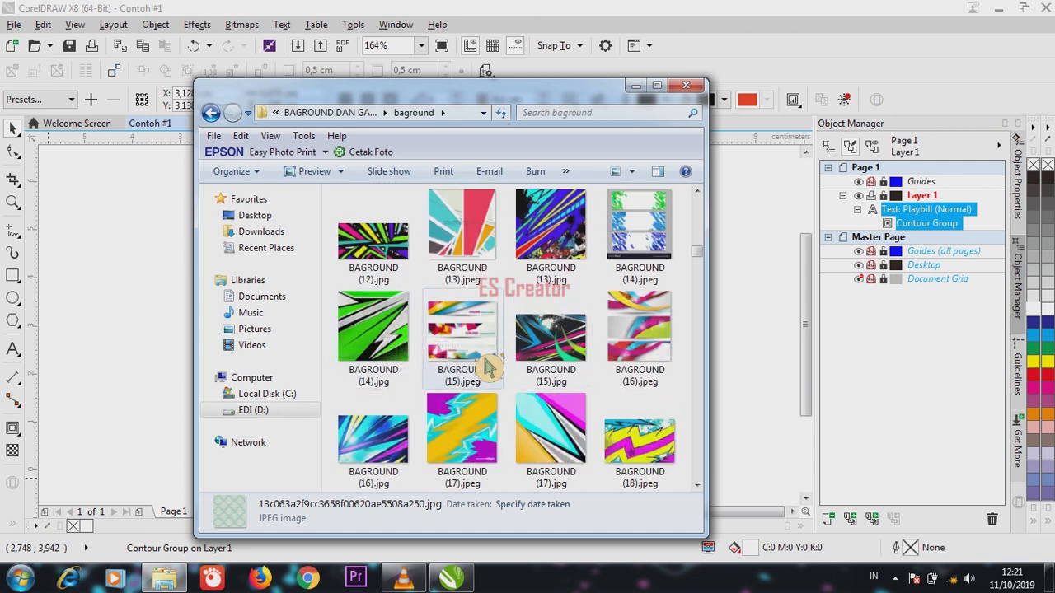
{"action": "scroll", "coordinate": [457, 363], "scroll_direction": "down", "scroll_amount": 10}
{"action": "scroll", "coordinate": [446, 294], "scroll_direction": "down", "scroll_amount": 3}
{"action": "left_click_drag", "start_coordinate": [474, 346], "coordinate": [661, 338]}
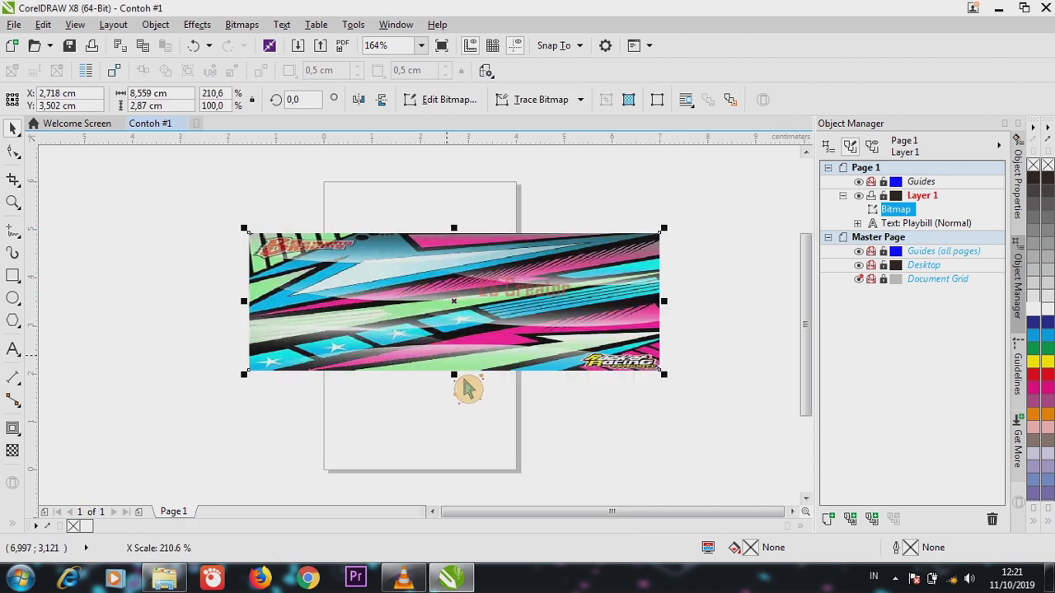
{"action": "left_click_drag", "start_coordinate": [474, 443], "coordinate": [478, 492]}
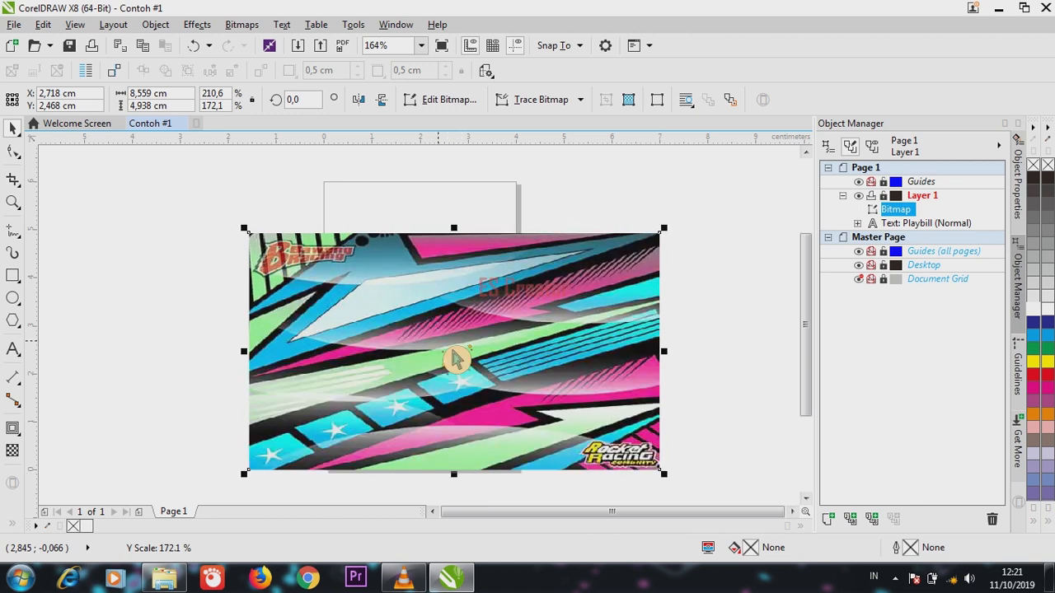
Step: Send the racing-stripe image to the back of the page and move it up so it lies behind the whole text
{"action": "right_click", "coordinate": [440, 359]}
{"action": "mouse_move", "coordinate": [608, 405]}
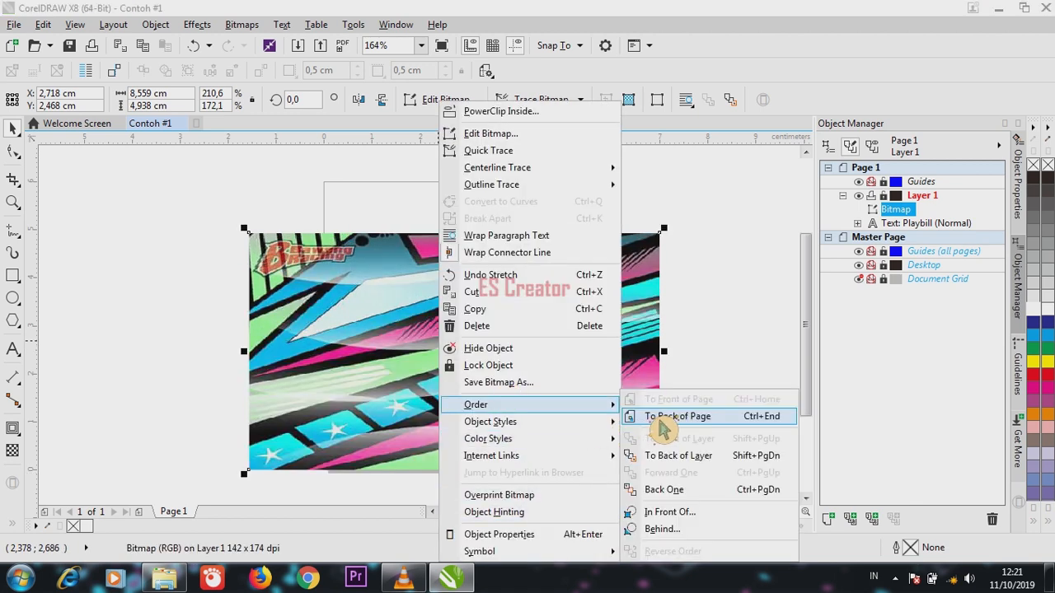
{"action": "left_click", "coordinate": [658, 420]}
{"action": "left_click_drag", "start_coordinate": [513, 277], "coordinate": [519, 238]}
Step: PowerClip the racing-stripe image inside the "ES Creator" text and deselect it
{"action": "left_click", "coordinate": [163, 29]}
{"action": "mouse_move", "coordinate": [339, 165]}
{"action": "left_click", "coordinate": [420, 164]}
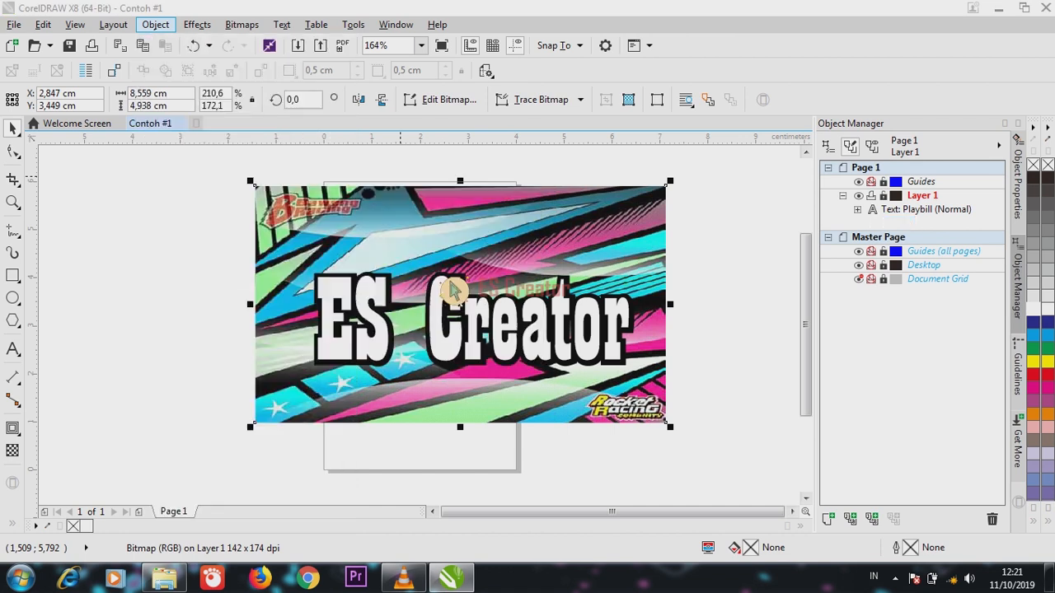
{"action": "left_click", "coordinate": [359, 305]}
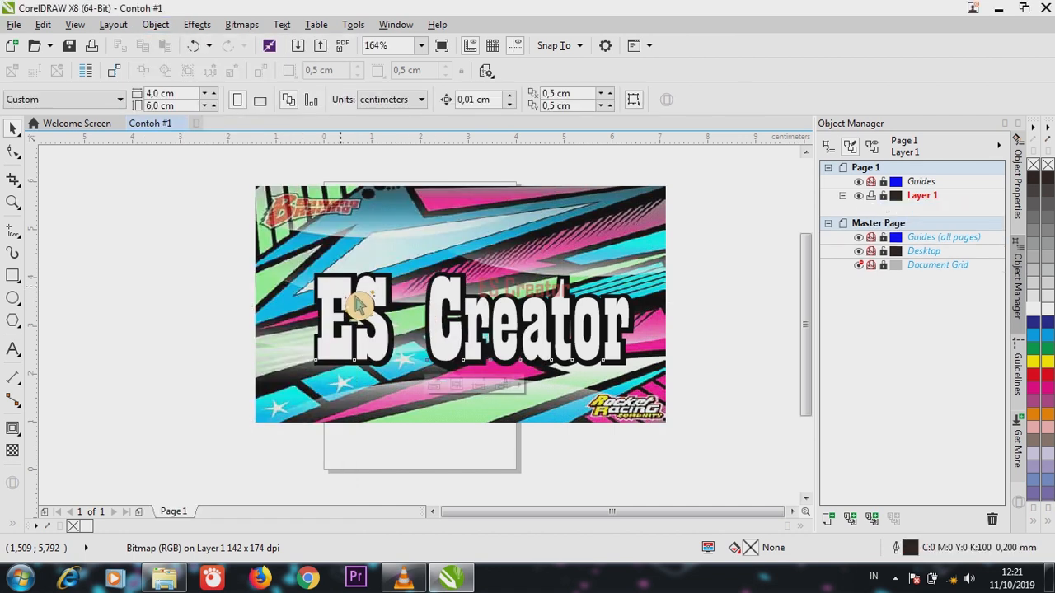
{"action": "left_click", "coordinate": [416, 386]}
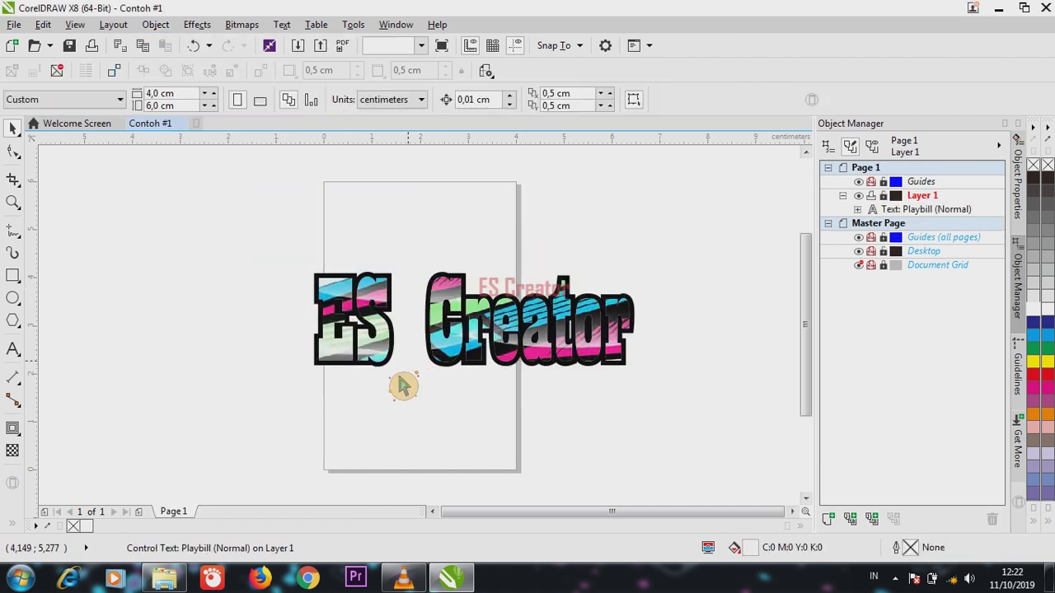
Step: Import the shark picture GAMBAR (3).png from the parent image folder in File Explorer and return to the drawing
{"action": "left_click", "coordinate": [165, 580]}
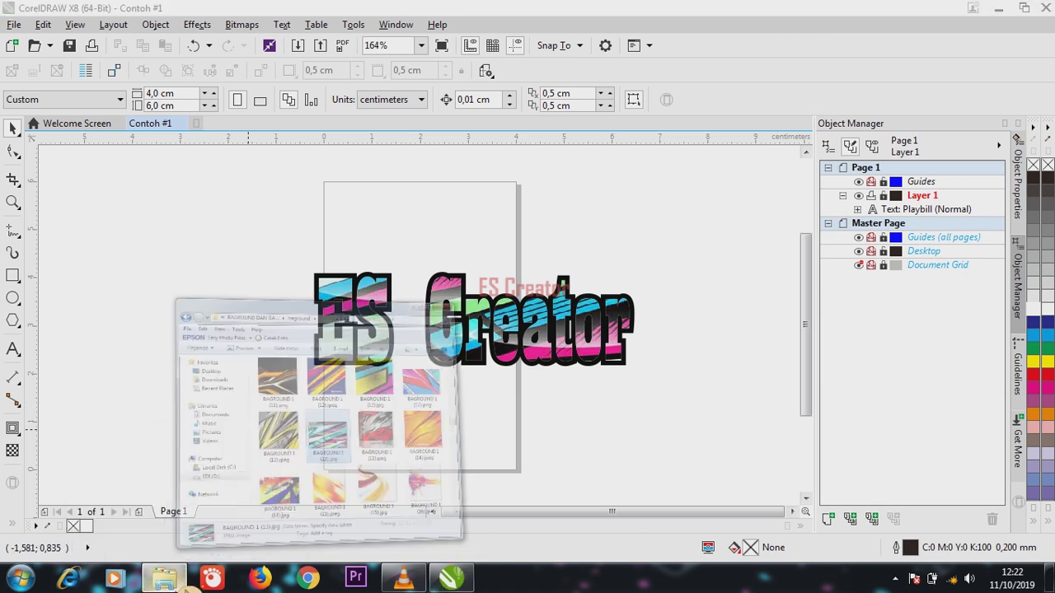
{"action": "left_click", "coordinate": [211, 112]}
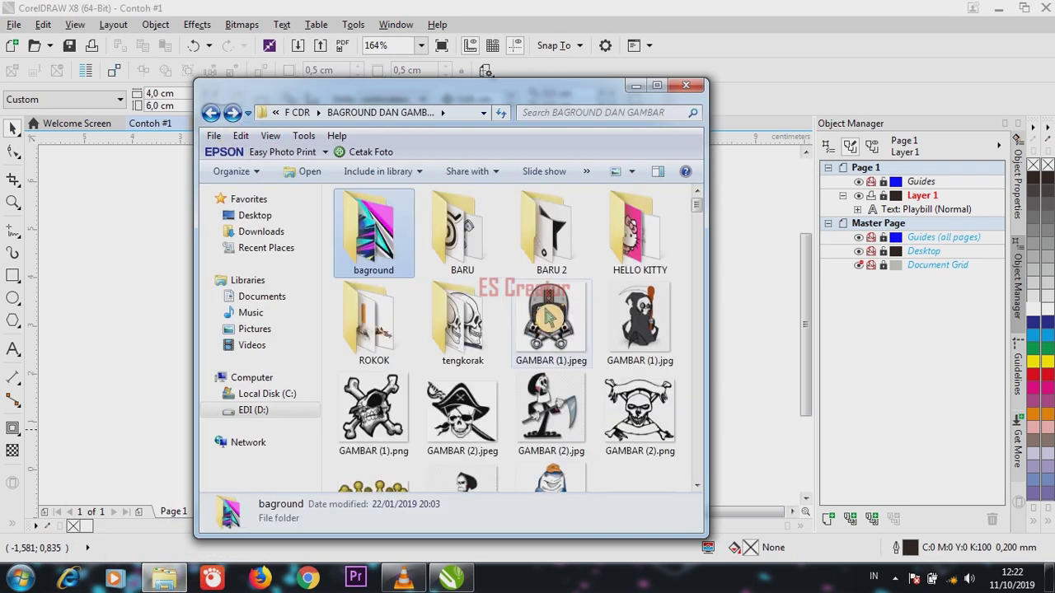
{"action": "left_click", "coordinate": [463, 412]}
{"action": "scroll", "coordinate": [606, 375], "scroll_direction": "down", "scroll_amount": 3}
{"action": "scroll", "coordinate": [566, 369], "scroll_direction": "down", "scroll_amount": 5}
{"action": "scroll", "coordinate": [564, 338], "scroll_direction": "up", "scroll_amount": 4}
{"action": "left_click", "coordinate": [563, 334]}
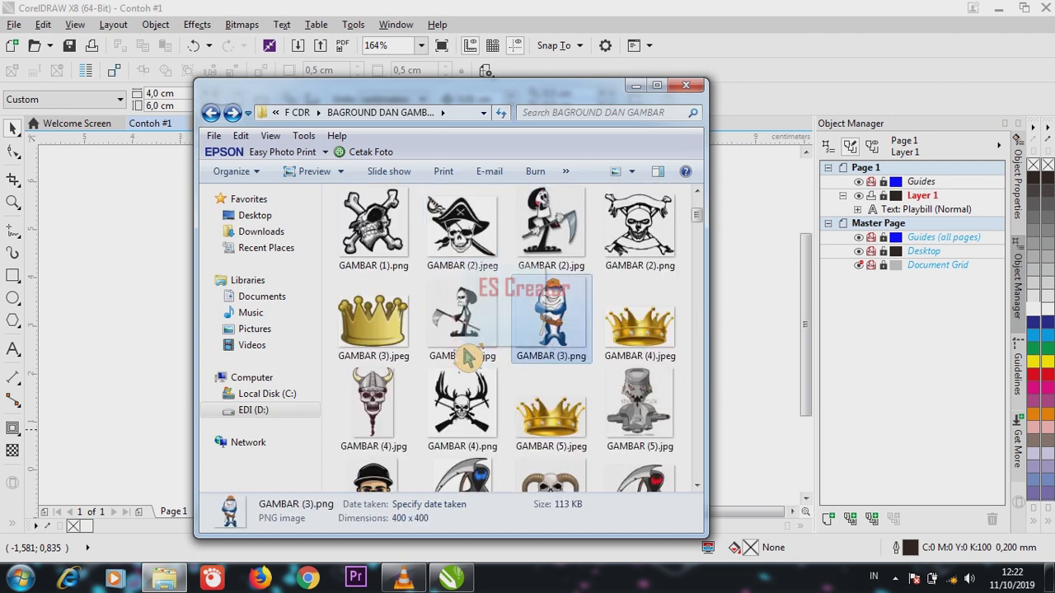
{"action": "left_click_drag", "start_coordinate": [185, 322], "coordinate": [187, 321]}
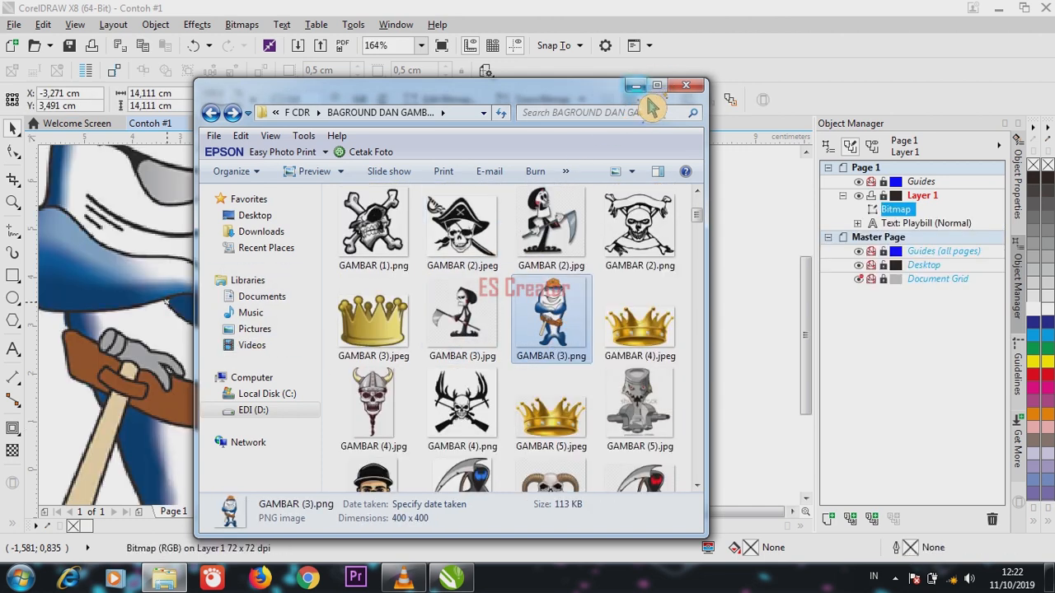
{"action": "left_click", "coordinate": [636, 86]}
Step: Scale the shark image down to about 6.6 × 6.6 cm and place it over the right end of the "ES Creator" text
{"action": "scroll", "coordinate": [277, 256], "scroll_direction": "down", "scroll_amount": 5}
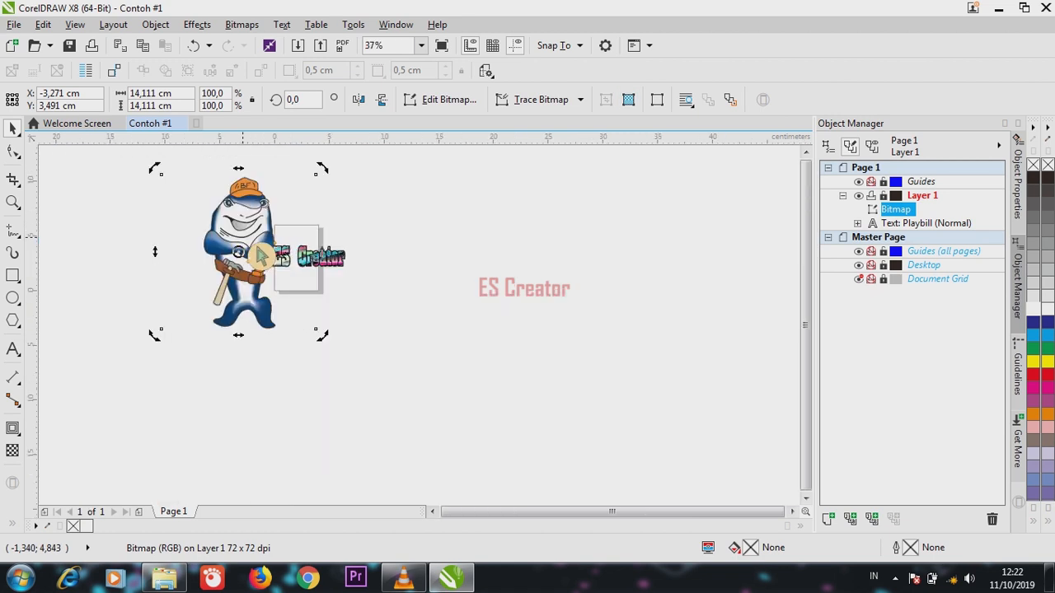
{"action": "left_click_drag", "start_coordinate": [309, 260], "coordinate": [176, 333]}
{"action": "left_click_drag", "start_coordinate": [336, 280], "coordinate": [535, 234]}
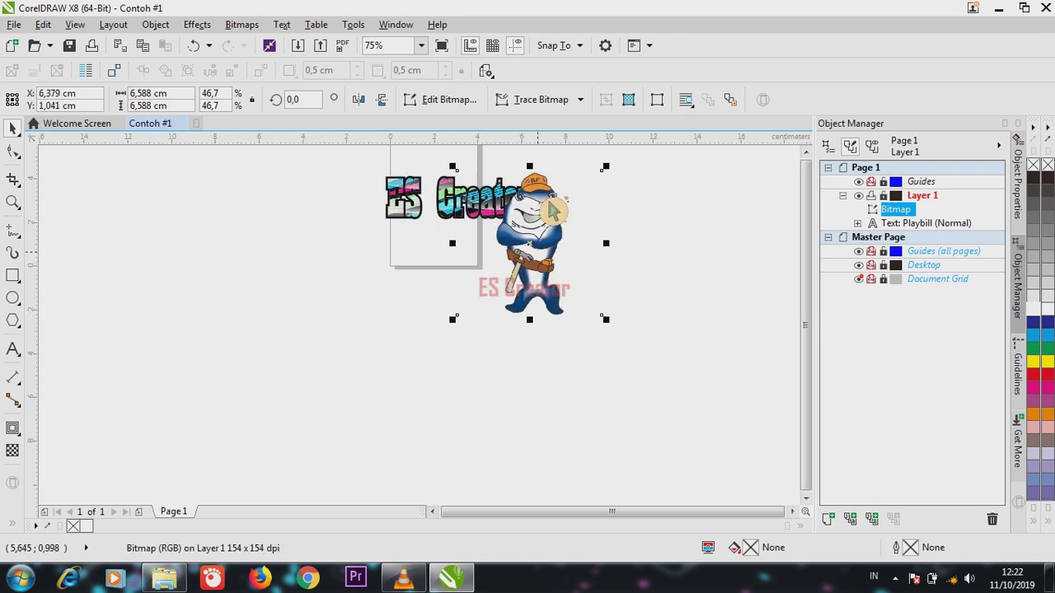
Step: Convert the shark bitmap to vector objects with an Outline Trace of the Clipart type, keeping the default trace settings
{"action": "left_click", "coordinate": [577, 100]}
{"action": "mouse_move", "coordinate": [614, 155]}
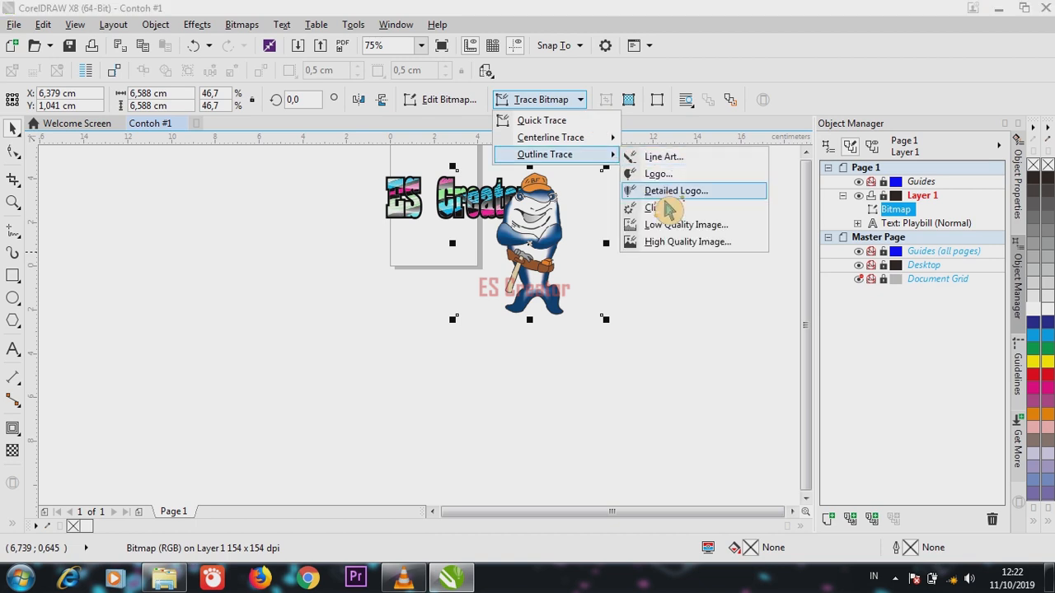
{"action": "left_click", "coordinate": [674, 212]}
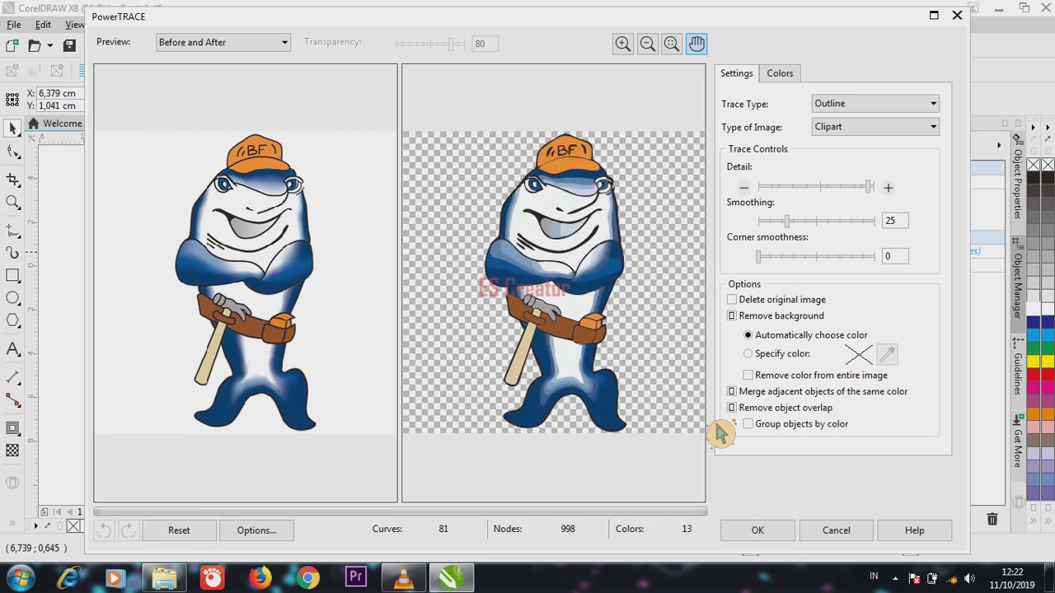
{"action": "left_click", "coordinate": [733, 536]}
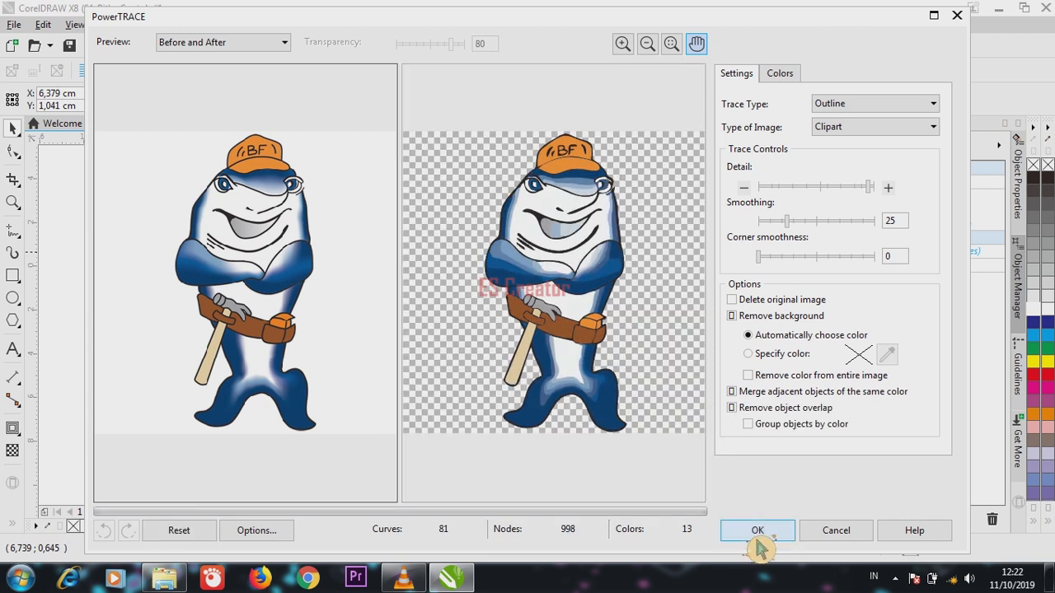
Step: Move the traced shark to the left side of the text and delete the original shark bitmap
{"action": "left_click_drag", "start_coordinate": [530, 240], "coordinate": [363, 248]}
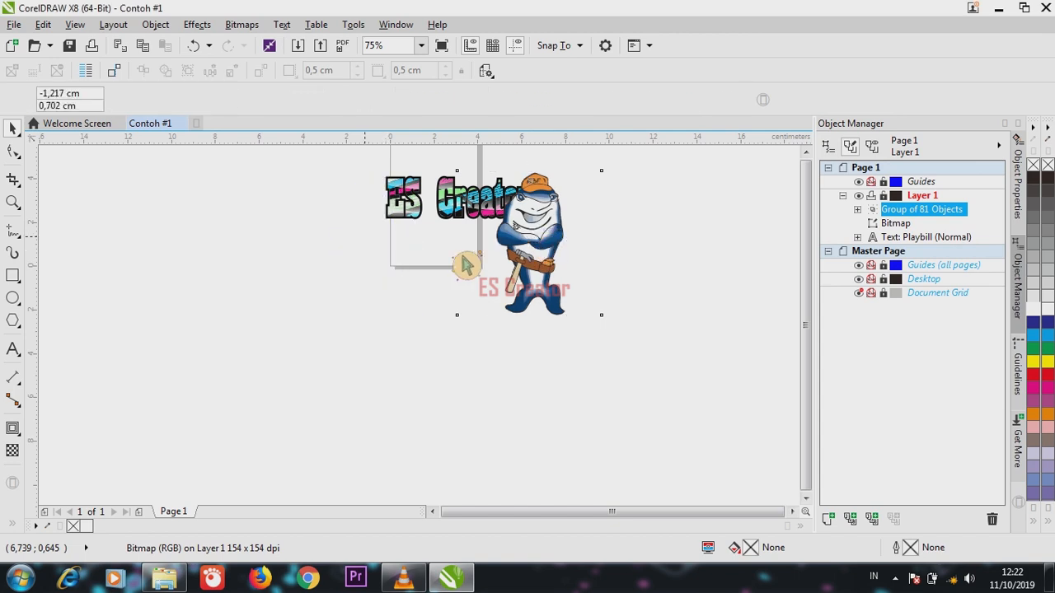
{"action": "left_click", "coordinate": [561, 262]}
{"action": "key", "text": "Delete"}
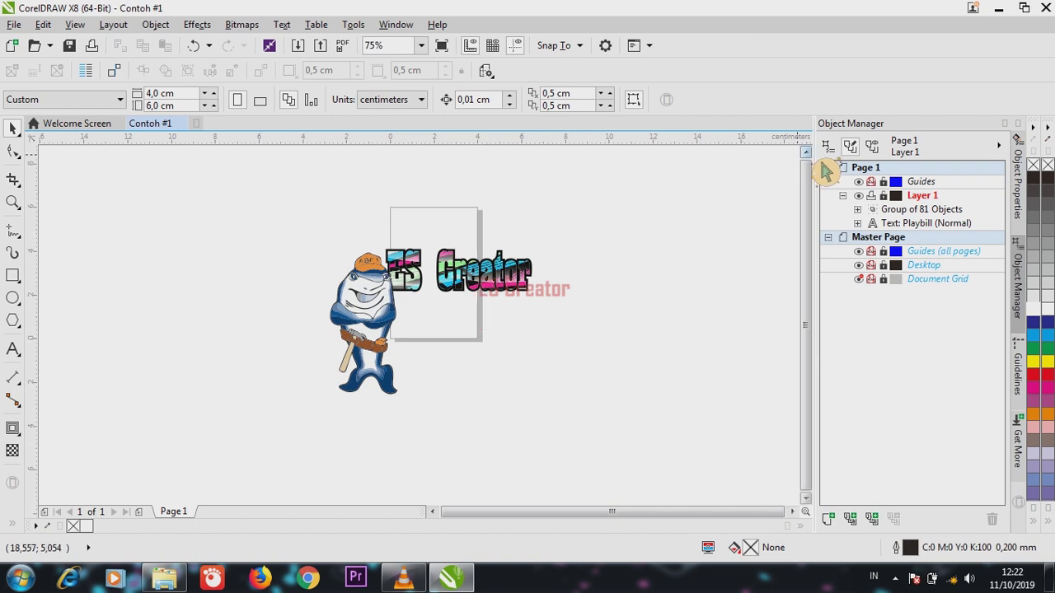
Step: Place the traced shark over the middle of the "ES Creator" text and send it to the back of the page
{"action": "left_click", "coordinate": [396, 318]}
{"action": "left_click_drag", "start_coordinate": [432, 271], "coordinate": [477, 258]}
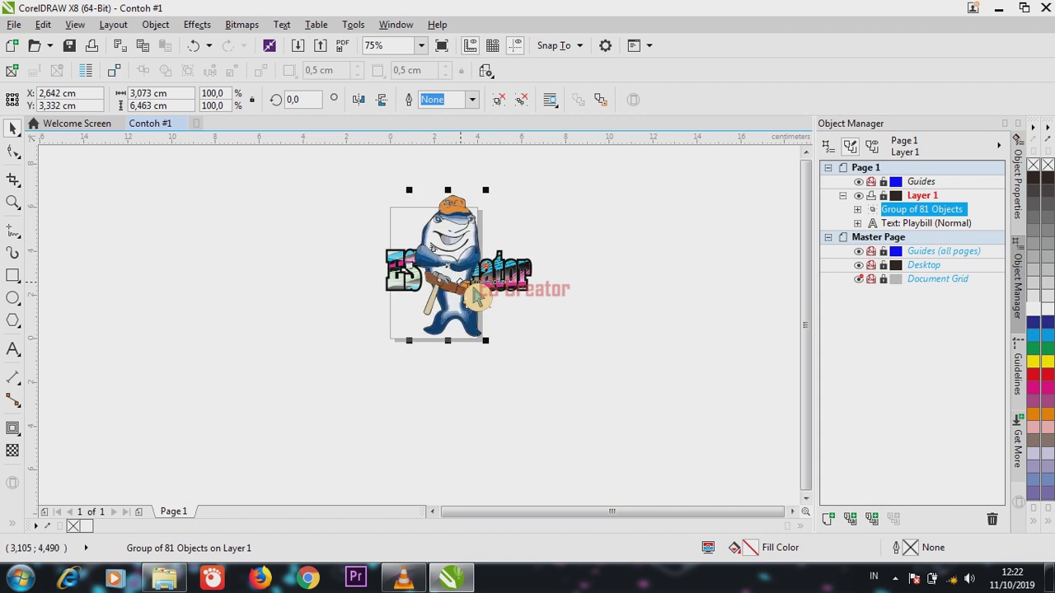
{"action": "scroll", "coordinate": [475, 284], "scroll_direction": "up", "scroll_amount": 1}
{"action": "right_click", "coordinate": [461, 266]}
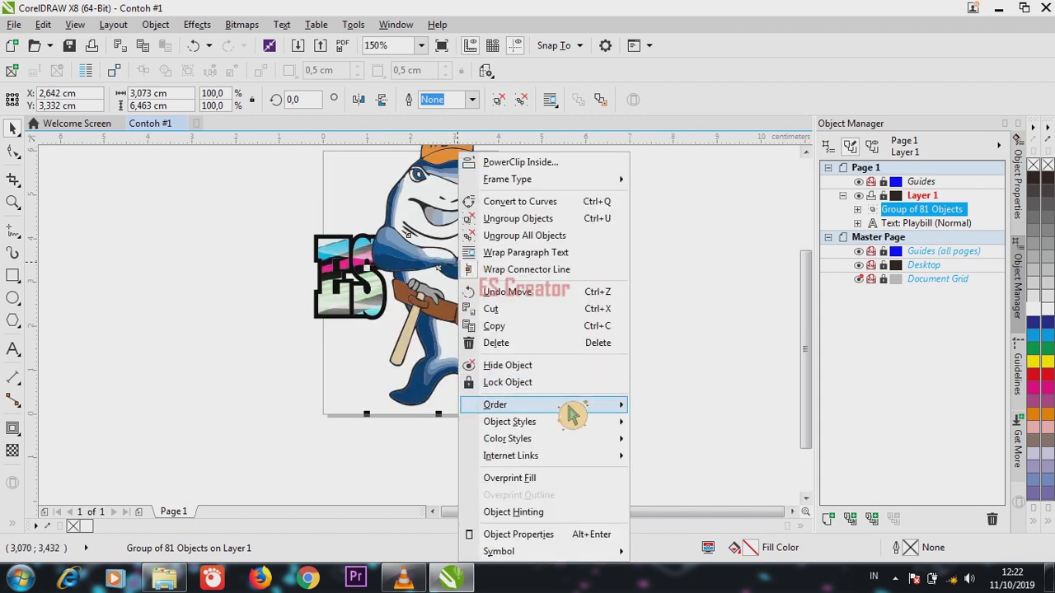
{"action": "mouse_move", "coordinate": [557, 404]}
{"action": "left_click", "coordinate": [663, 418]}
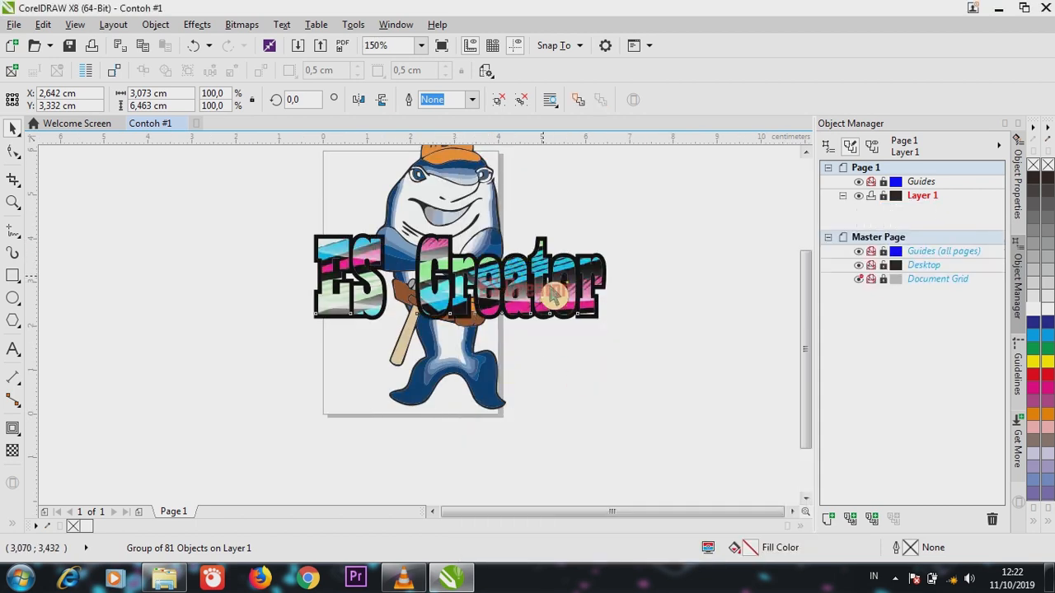
Step: Move the "ES Creator" text aside to the right of the shark and paste a duplicate of the shark group in place
{"action": "left_click", "coordinate": [505, 293]}
{"action": "left_click_drag", "start_coordinate": [504, 293], "coordinate": [670, 323]}
{"action": "scroll", "coordinate": [671, 322], "scroll_direction": "down", "scroll_amount": 5}
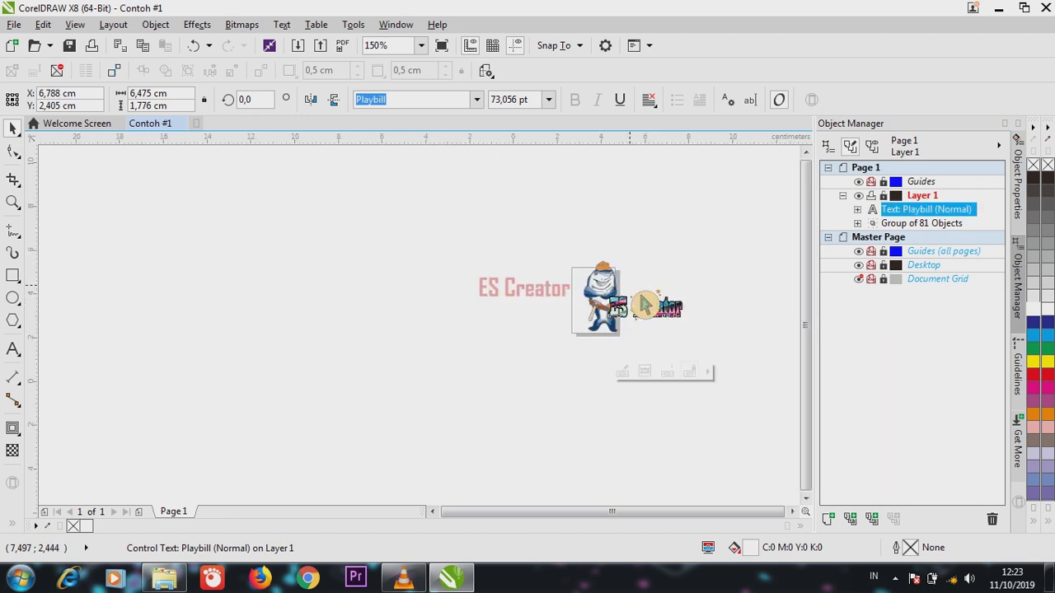
{"action": "scroll", "coordinate": [622, 302], "scroll_direction": "up", "scroll_amount": 4}
{"action": "left_click", "coordinate": [600, 293]}
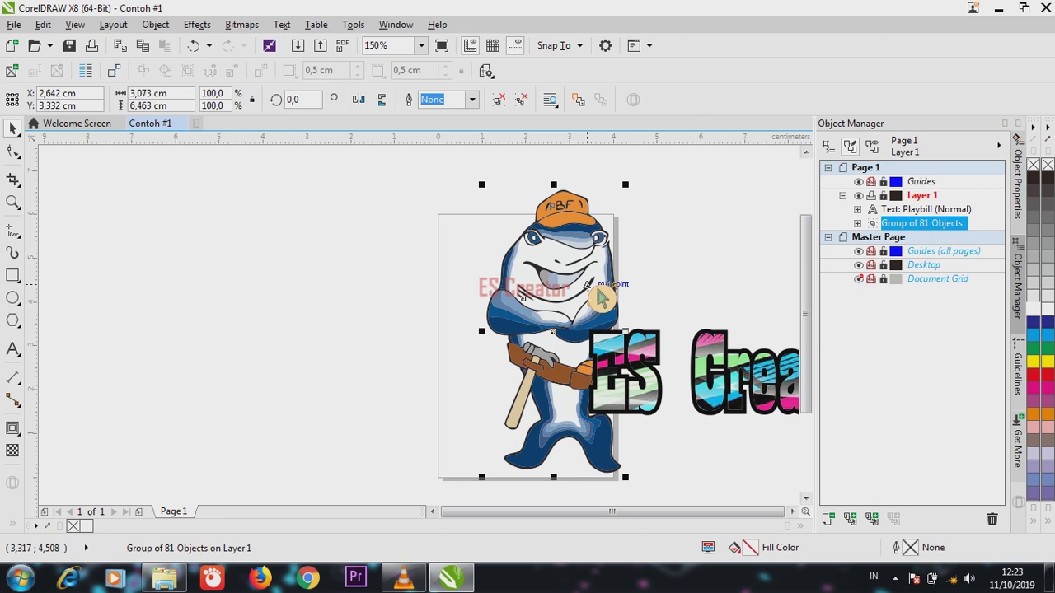
{"action": "key", "text": "ctrl+v"}
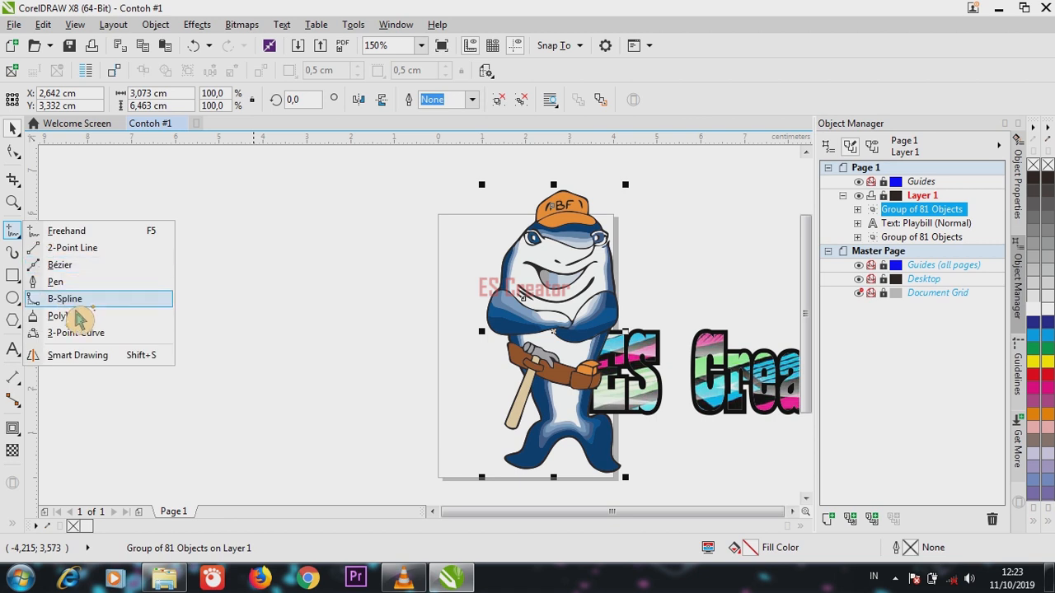
Step: Start a B-Spline curve that follows the underside of the shark's crossed arms from the left elbow to the right elbow
{"action": "left_click", "coordinate": [74, 304]}
{"action": "scroll", "coordinate": [505, 375], "scroll_direction": "up", "scroll_amount": 2}
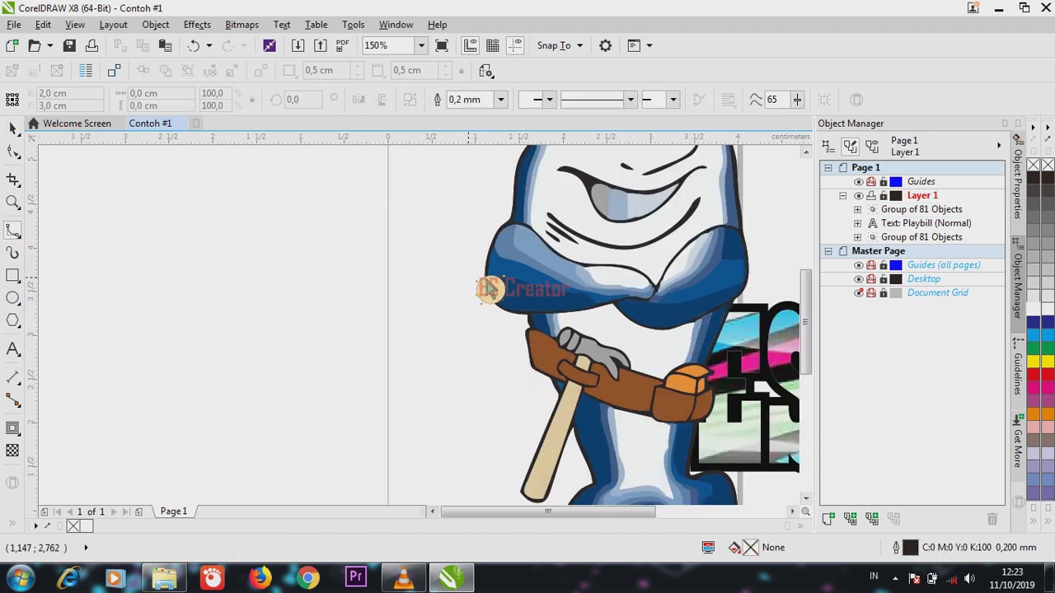
{"action": "left_click", "coordinate": [555, 328]}
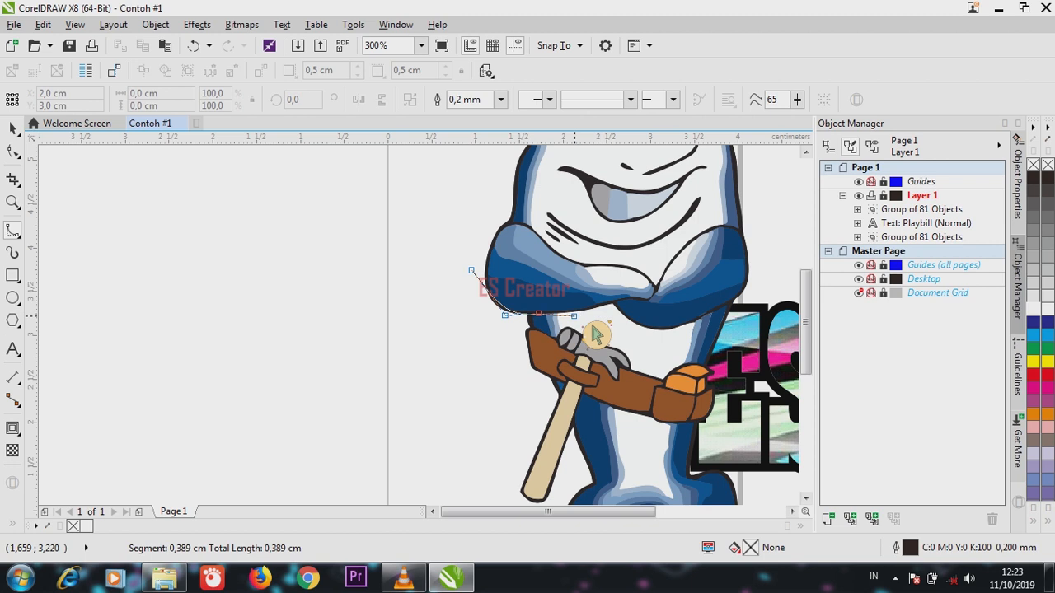
{"action": "left_click", "coordinate": [601, 327]}
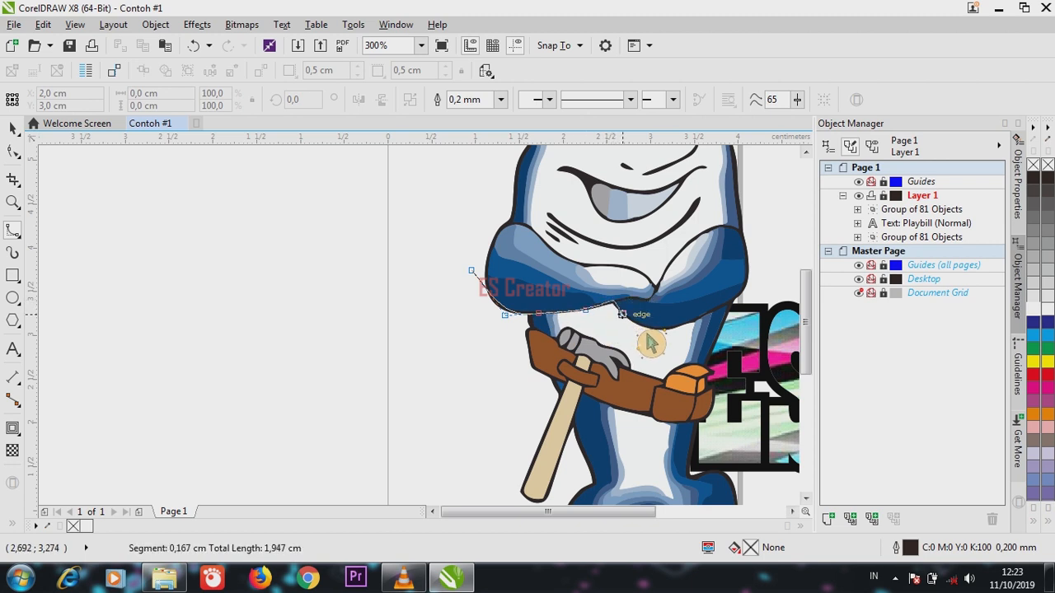
{"action": "left_click", "coordinate": [693, 343]}
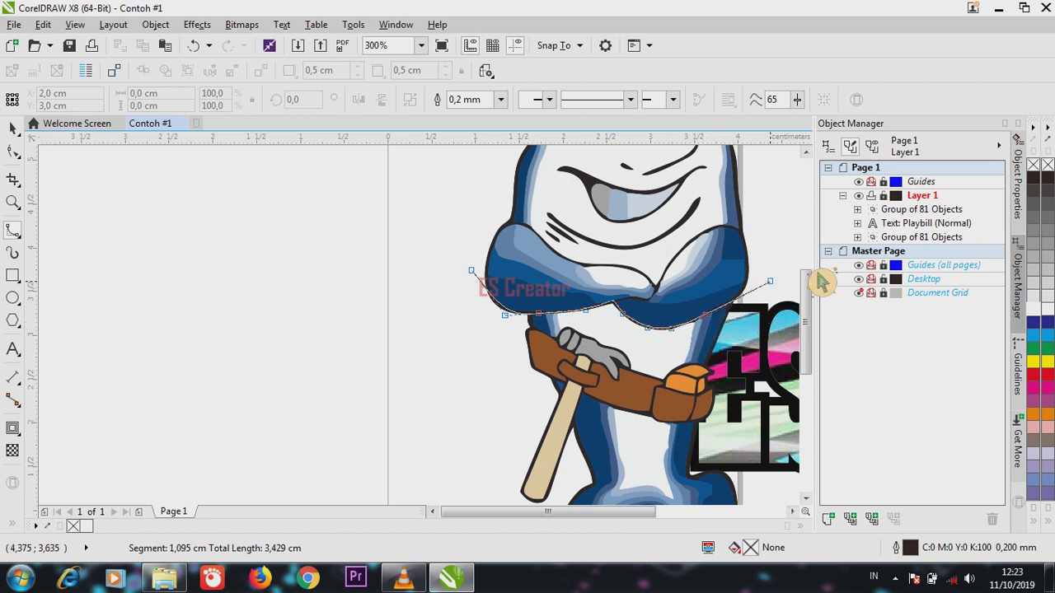
{"action": "left_click", "coordinate": [671, 301]}
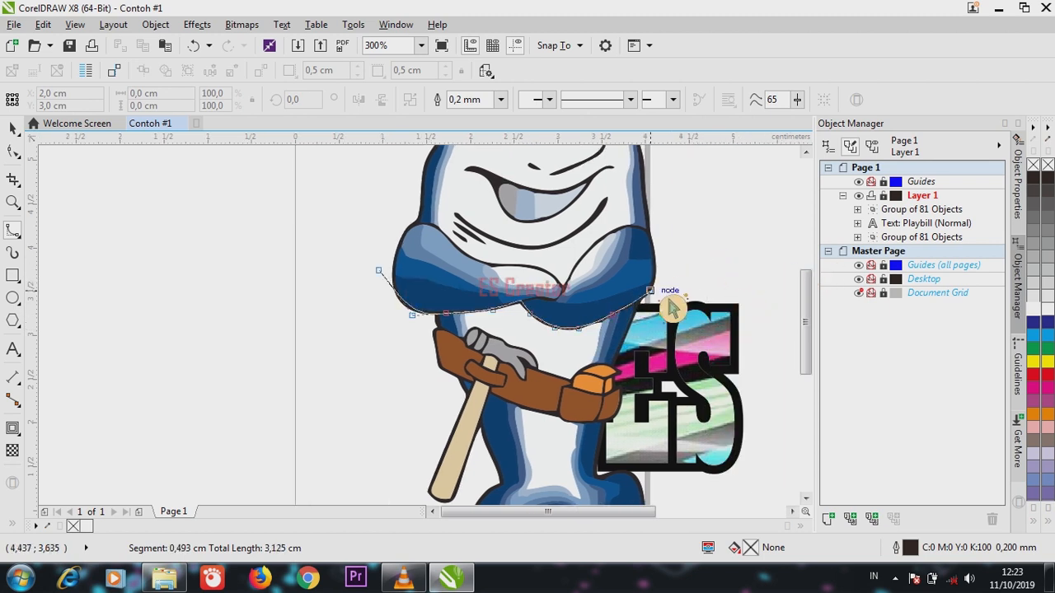
Step: Continue the B-Spline curve in a wide loop around the shark's lower body and tail and close it beside the left elbow
{"action": "left_click", "coordinate": [713, 245]}
{"action": "left_click", "coordinate": [793, 381]}
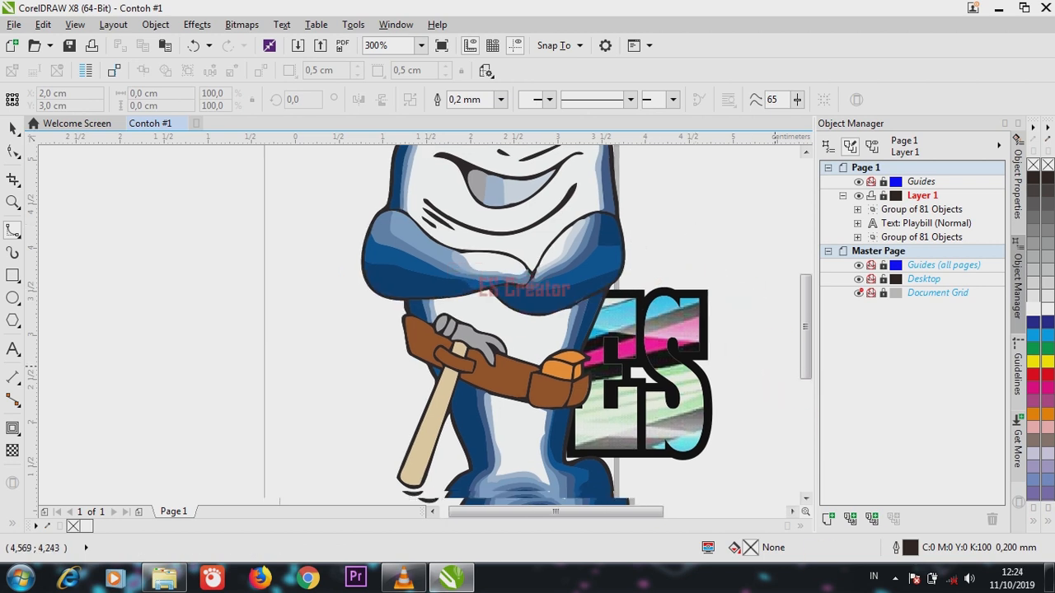
{"action": "left_click", "coordinate": [524, 499]}
{"action": "left_click", "coordinate": [486, 500]}
{"action": "left_click", "coordinate": [190, 463]}
{"action": "left_click", "coordinate": [157, 196]}
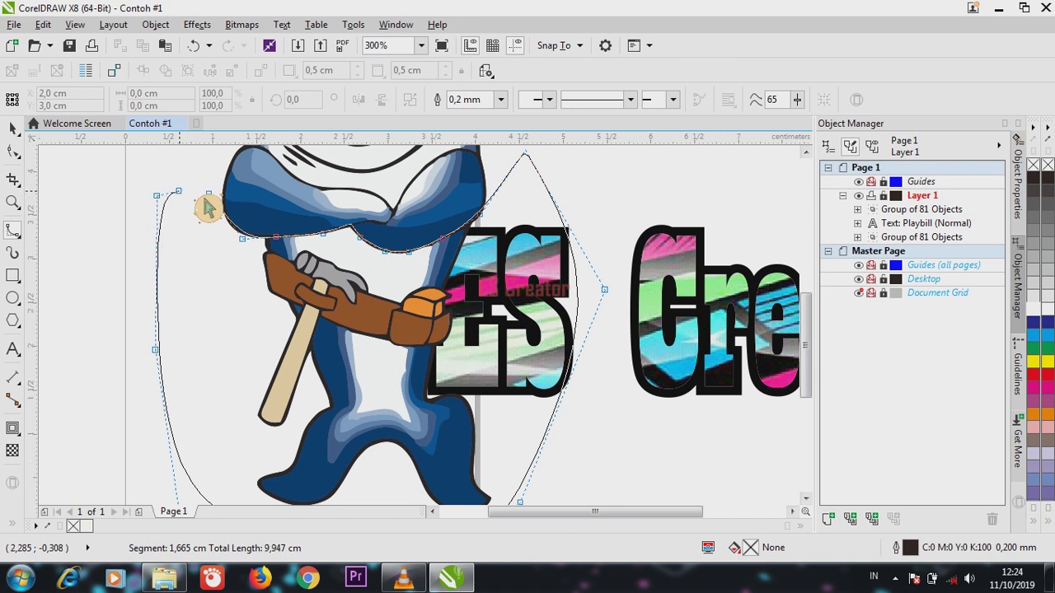
{"action": "left_click", "coordinate": [216, 200]}
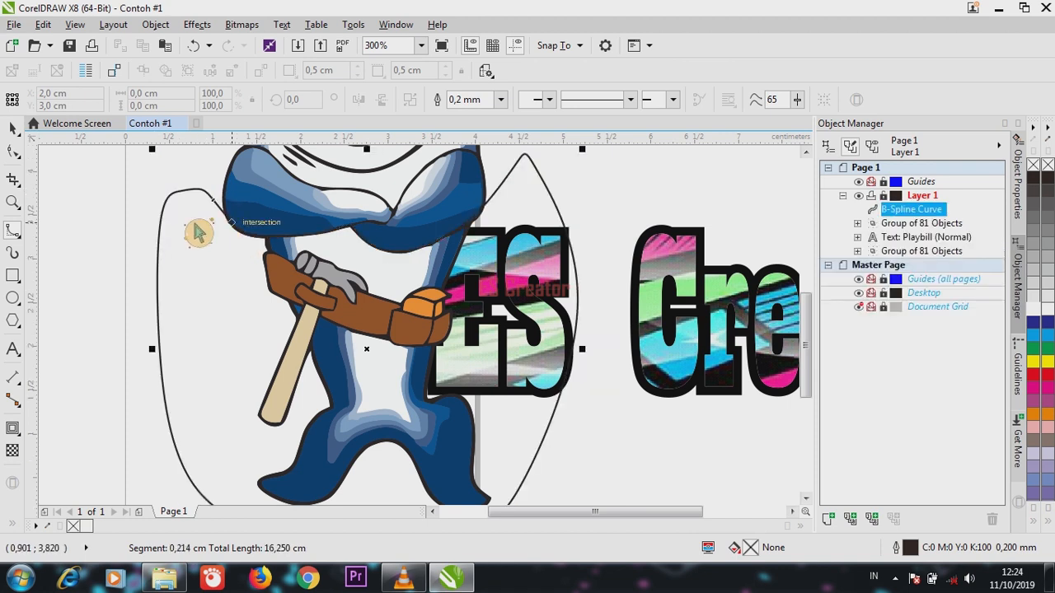
Step: Trim the lower body off the top shark copy with the B-Spline curve, then delete the curve
{"action": "left_click", "coordinate": [23, 135]}
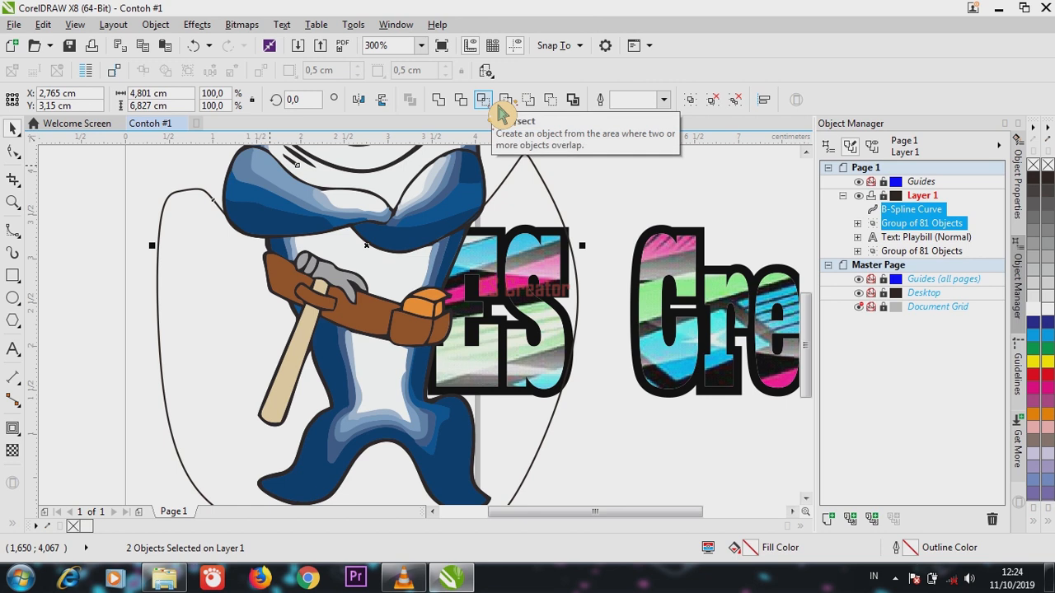
{"action": "left_click", "coordinate": [461, 100]}
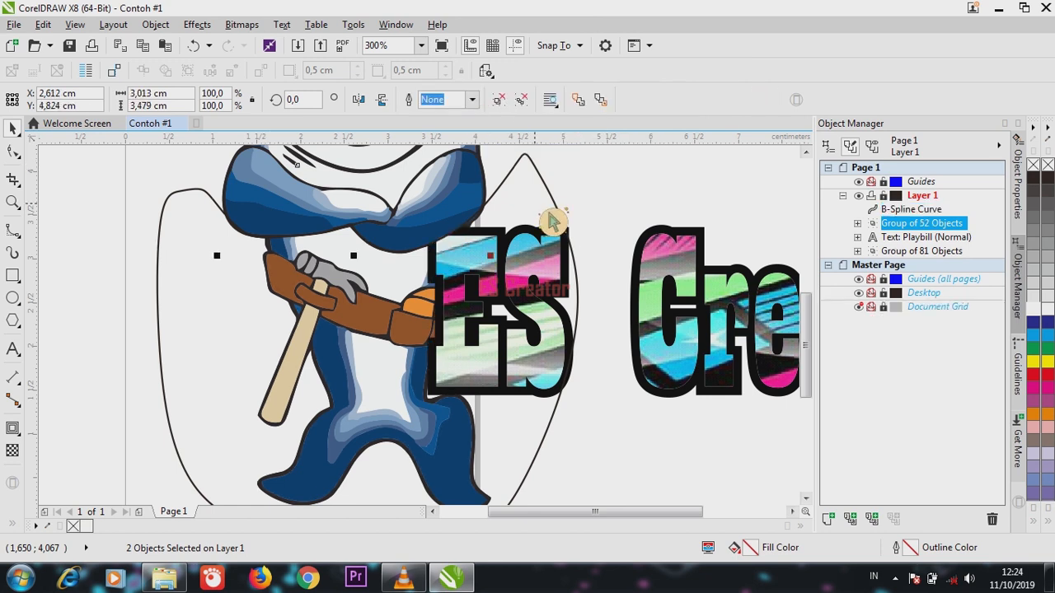
{"action": "key", "text": "Delete"}
Step: Move the "ES Creator" text back across the shark just below its arms, with the belt and hammer in the gap between the words
{"action": "left_click", "coordinate": [553, 289]}
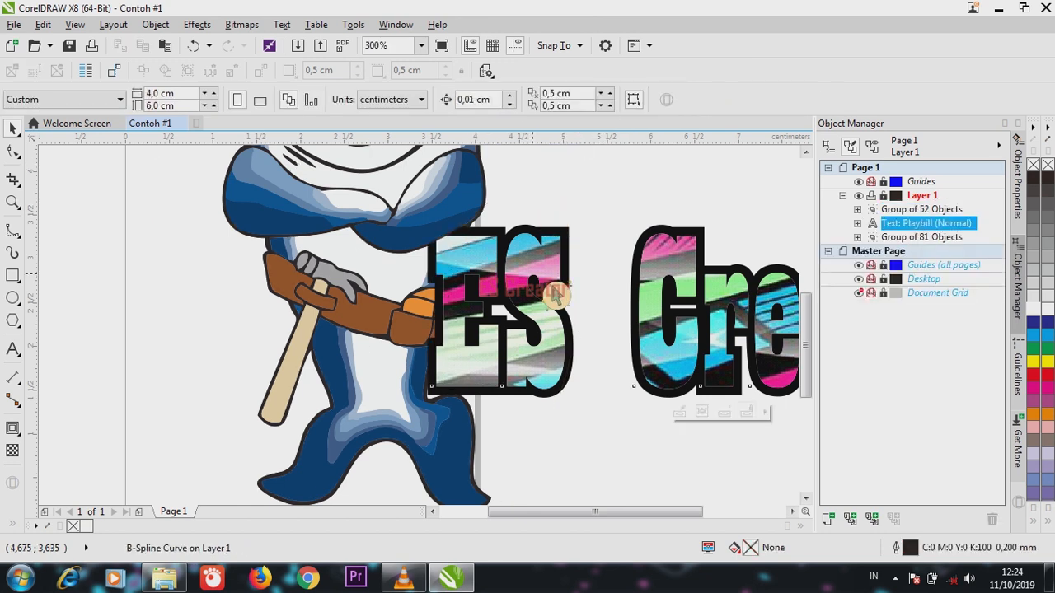
{"action": "left_click_drag", "start_coordinate": [730, 318], "coordinate": [390, 321]}
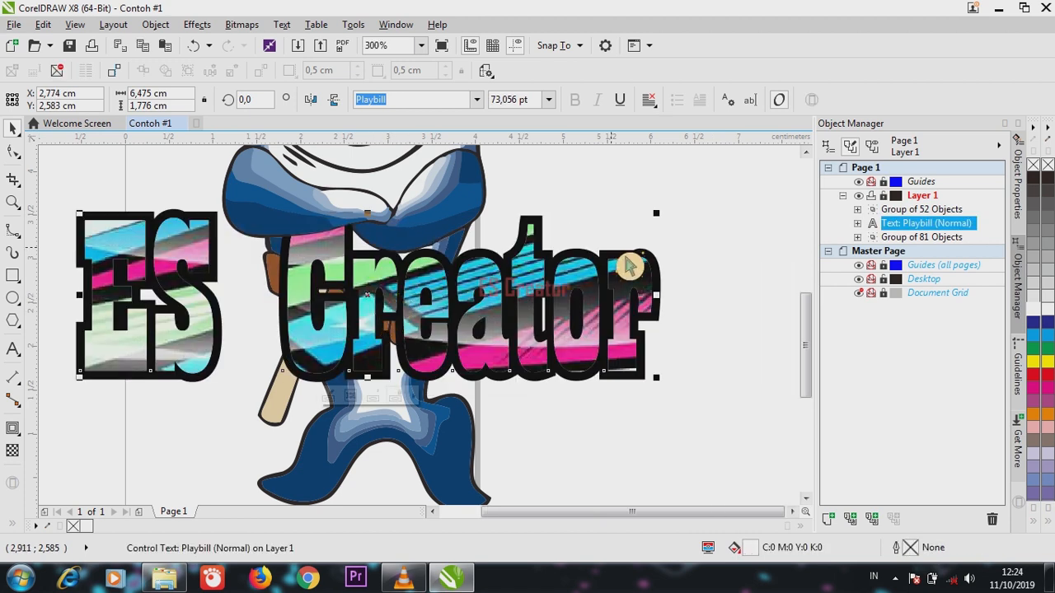
{"action": "scroll", "coordinate": [651, 266], "scroll_direction": "down", "scroll_amount": 1}
{"action": "scroll", "coordinate": [812, 301], "scroll_direction": "up", "scroll_amount": 1}
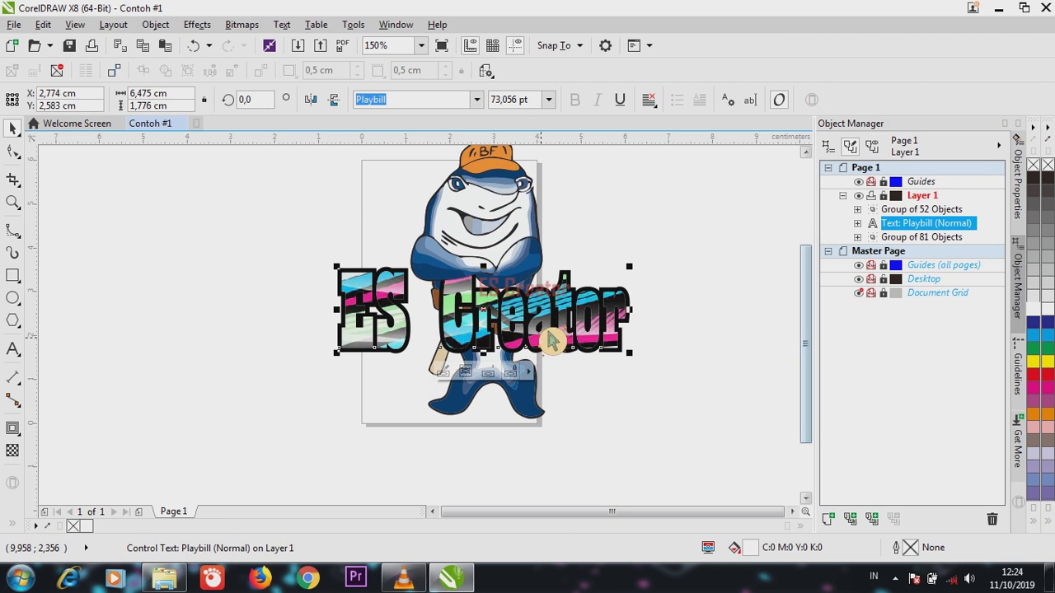
{"action": "mouse_move", "coordinate": [577, 336]}
{"action": "left_mouse_down"}
{"action": "mouse_move", "coordinate": [604, 337]}
{"action": "mouse_move", "coordinate": [588, 344]}
{"action": "left_mouse_up"}
{"action": "left_click", "coordinate": [733, 328]}
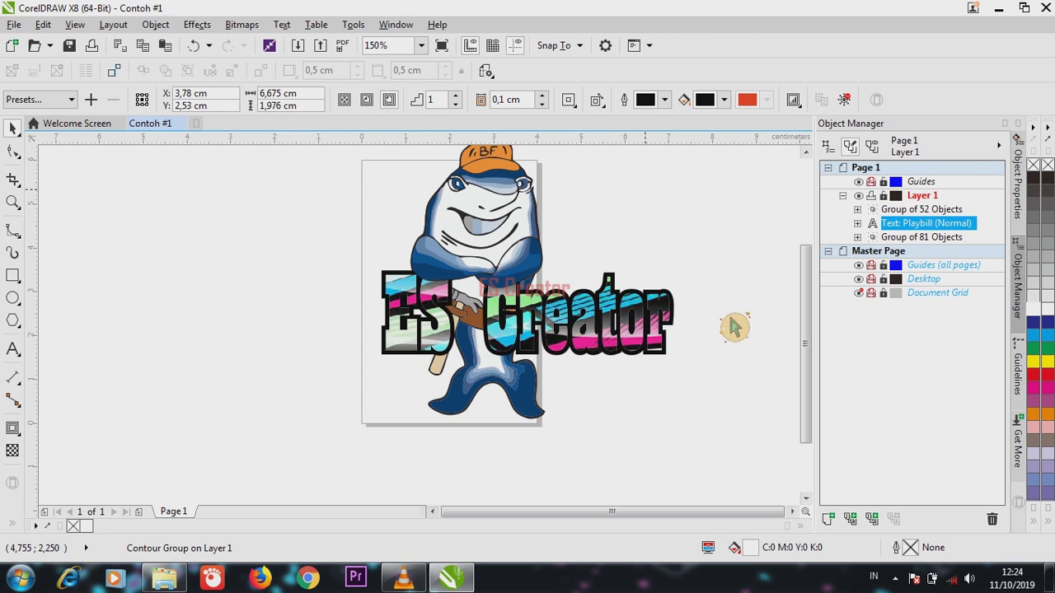
Step: Draw a rectangle about 11.08 × 7.2 cm around the shark and text design and fill it with red
{"action": "scroll", "coordinate": [730, 306], "scroll_direction": "down", "scroll_amount": 2}
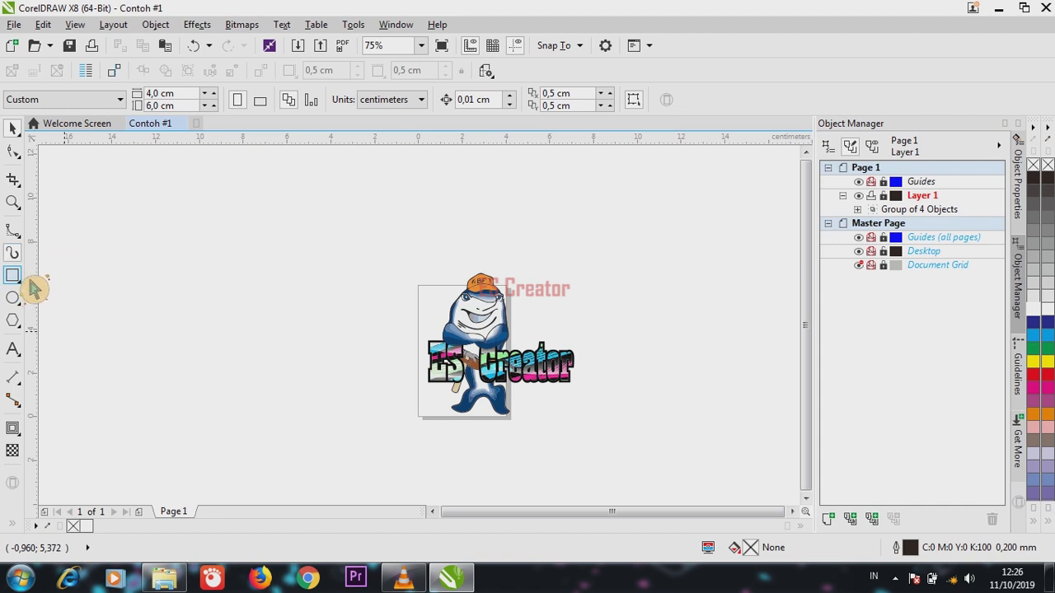
{"action": "left_click", "coordinate": [14, 277]}
{"action": "left_click_drag", "start_coordinate": [364, 266], "coordinate": [607, 424]}
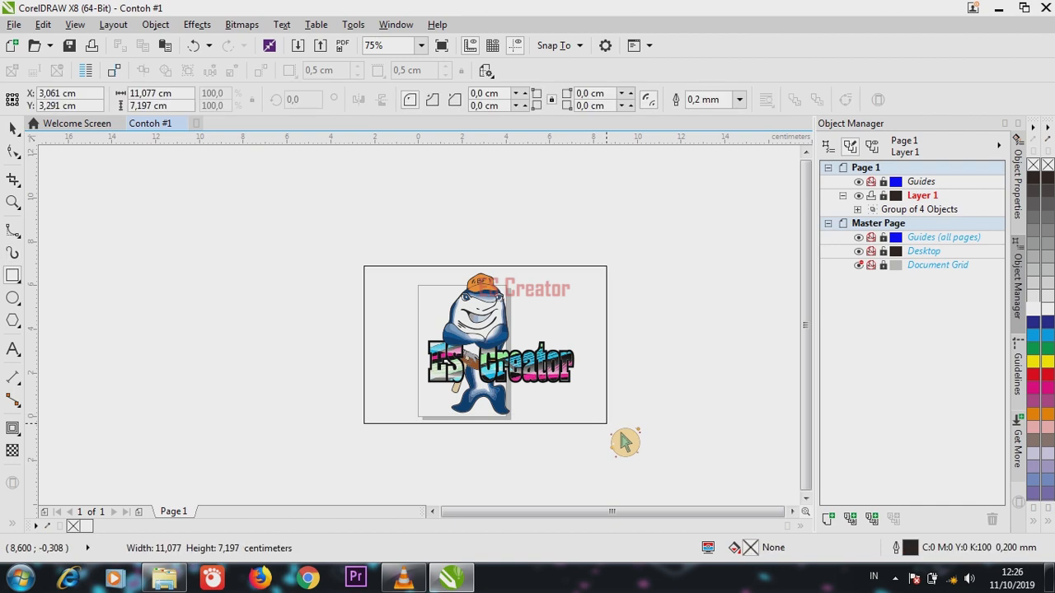
{"action": "left_click", "coordinate": [13, 129]}
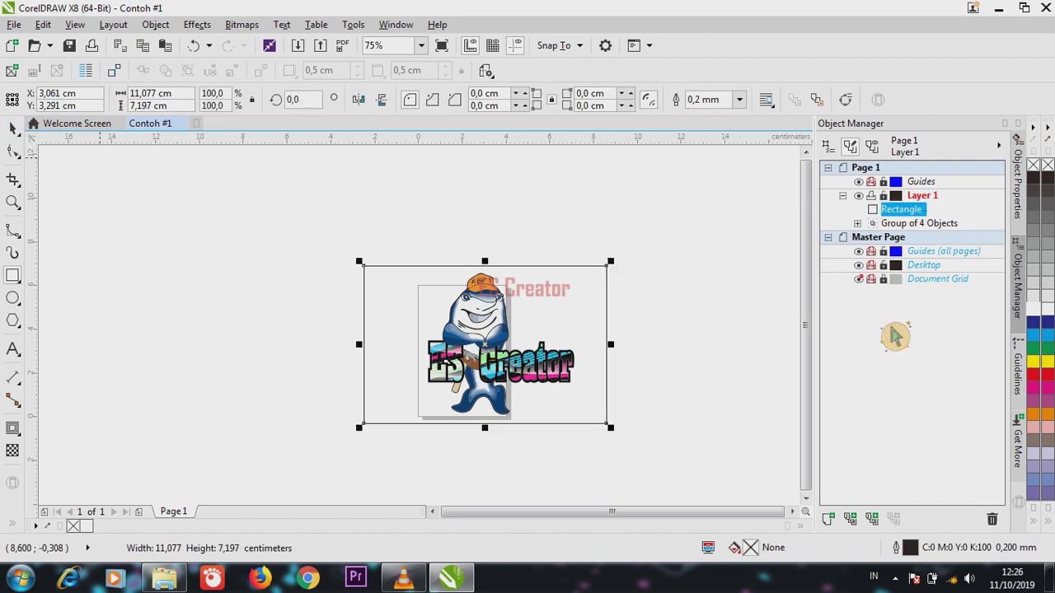
{"action": "left_click", "coordinate": [1048, 377]}
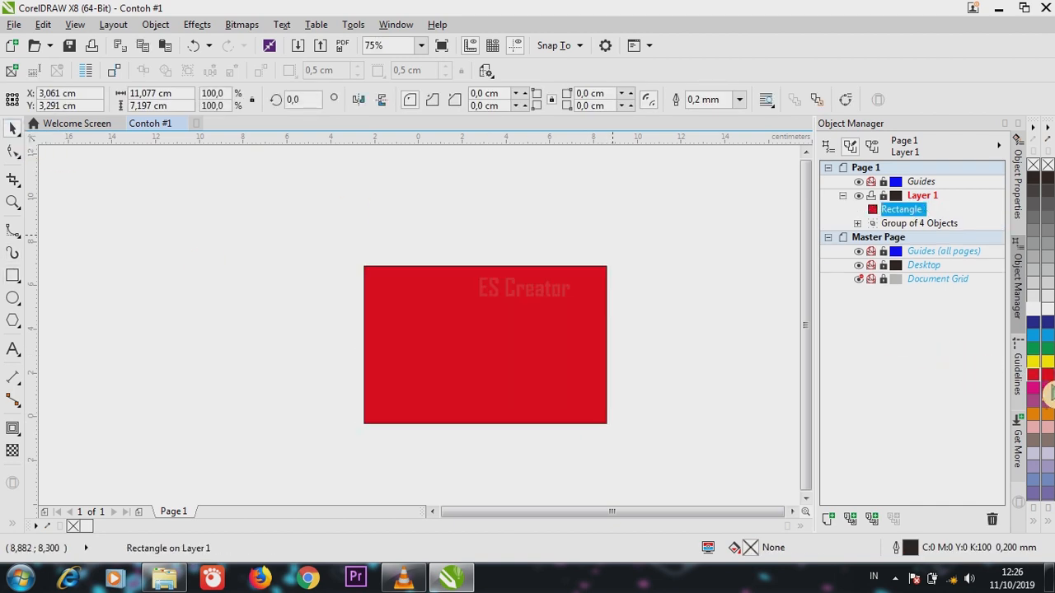
Step: Send the red rectangle to the back of the page, behind the shark and text group
{"action": "scroll", "coordinate": [556, 298], "scroll_direction": "up", "scroll_amount": 1}
{"action": "right_click", "coordinate": [556, 299]}
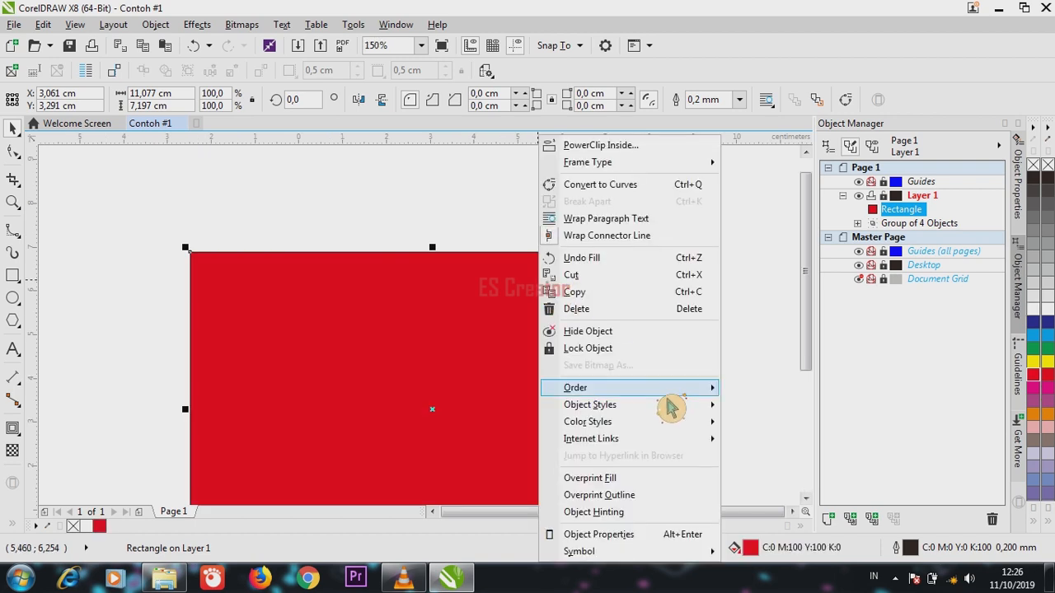
{"action": "mouse_move", "coordinate": [667, 388]}
{"action": "left_click", "coordinate": [744, 407]}
{"action": "scroll", "coordinate": [544, 329], "scroll_direction": "down", "scroll_amount": 1}
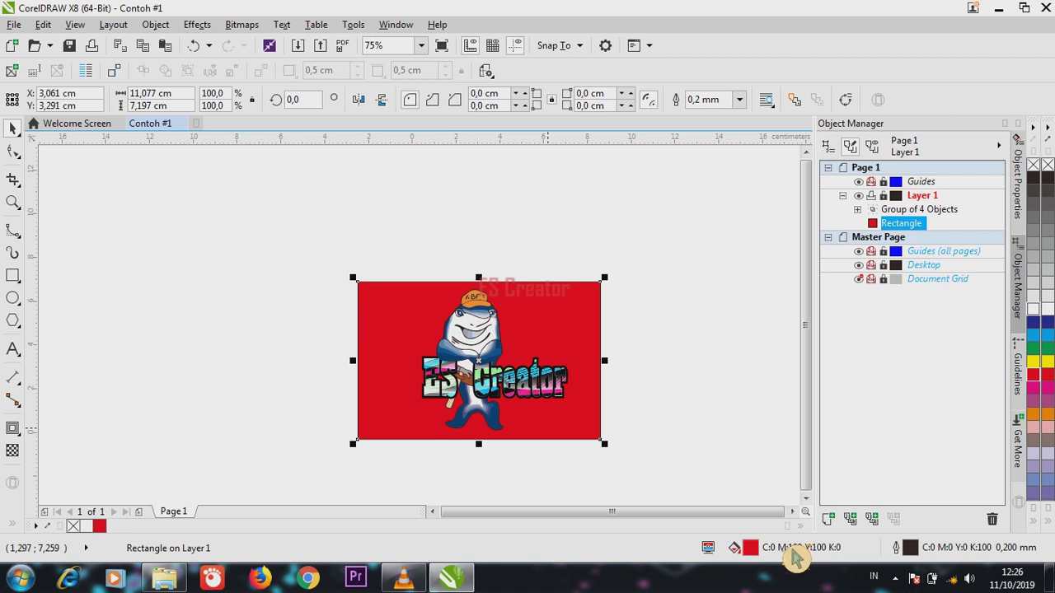
Step: Try magenta, blue and pink fills on the background rectangle, settling on the brown-grey C:0 M:20 Y:20 K:60
{"action": "left_click", "coordinate": [1048, 387]}
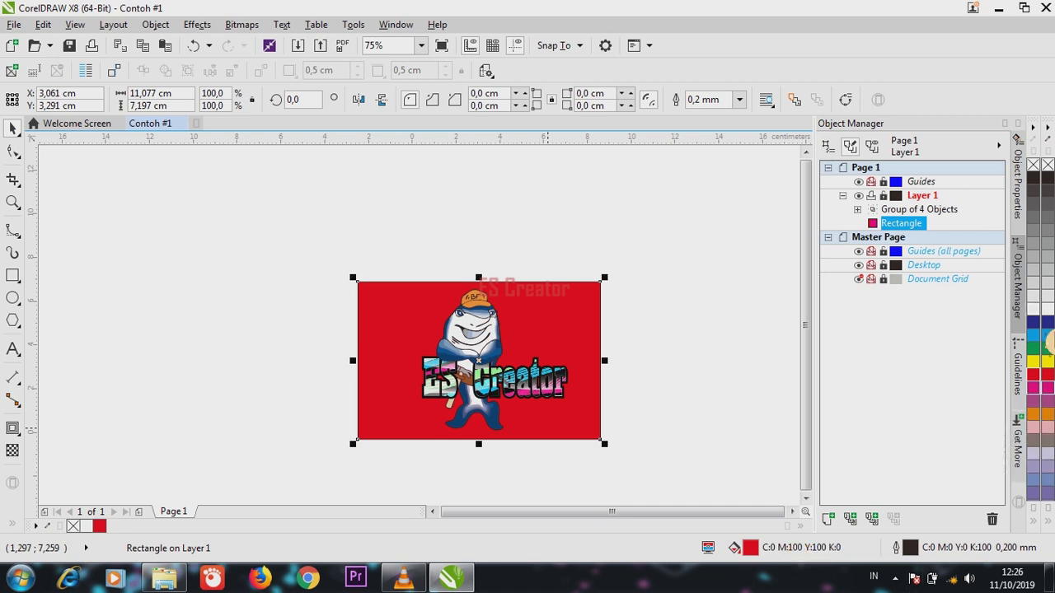
{"action": "left_click", "coordinate": [1048, 335]}
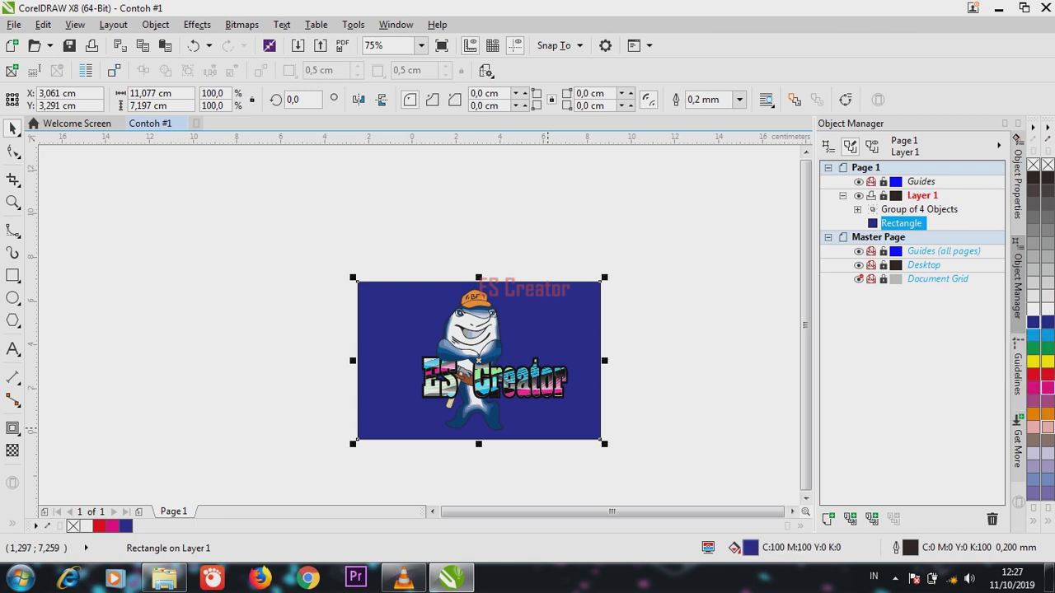
{"action": "left_click", "coordinate": [1047, 427]}
{"action": "left_click", "coordinate": [1050, 462]}
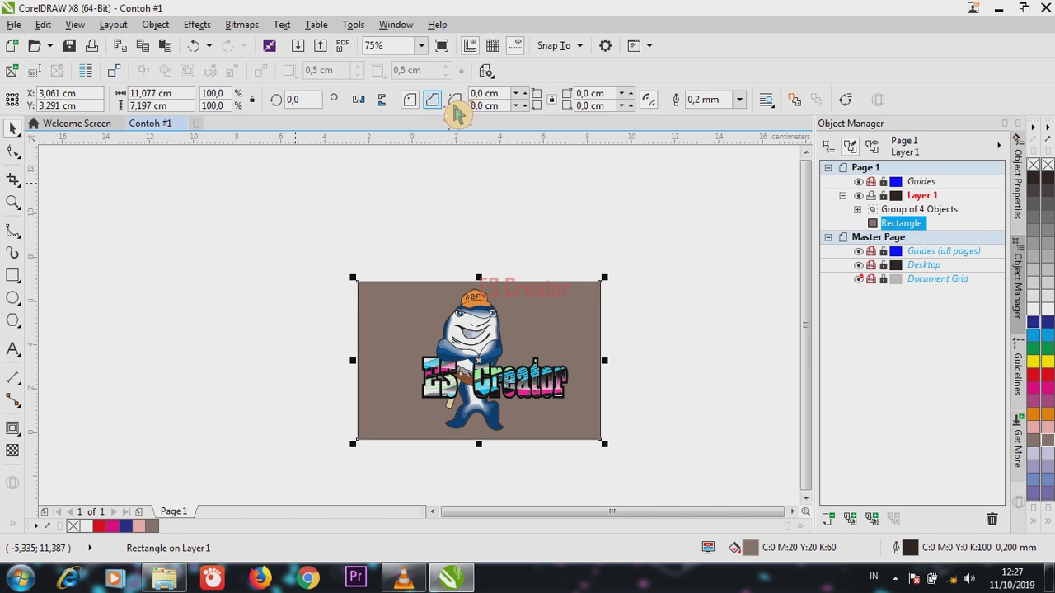
Step: Set all corner radii of the background rectangle to 0,2 cm and its outline width to None
{"action": "left_click", "coordinate": [545, 102]}
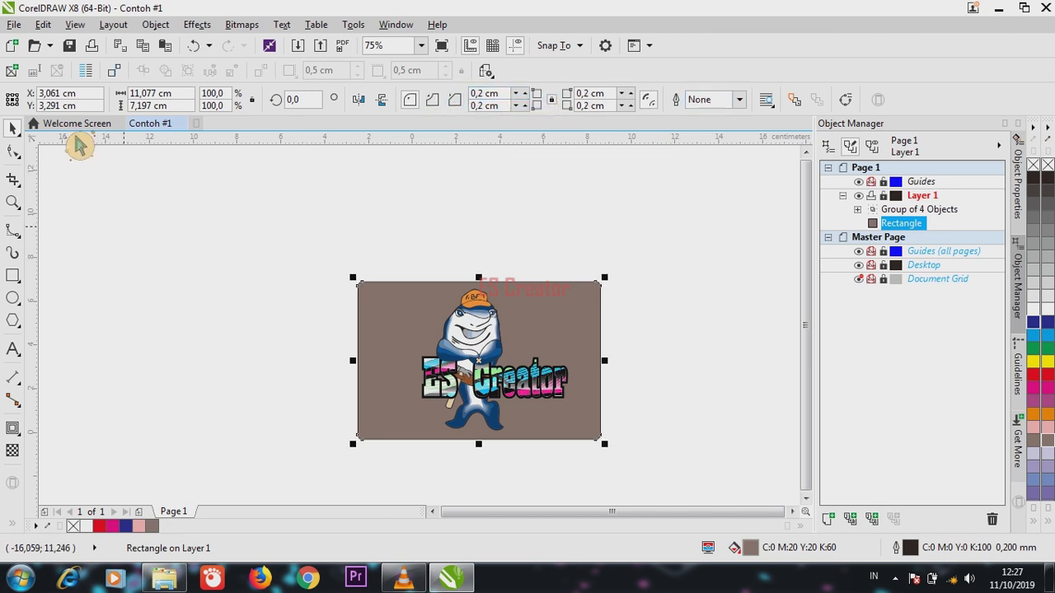
Step: Export the shark and text group together with its background rectangle as the PNG file Contoh #1.png in the Pictures library
{"action": "left_click", "coordinate": [641, 379]}
{"action": "left_click_drag", "start_coordinate": [304, 244], "coordinate": [707, 476]}
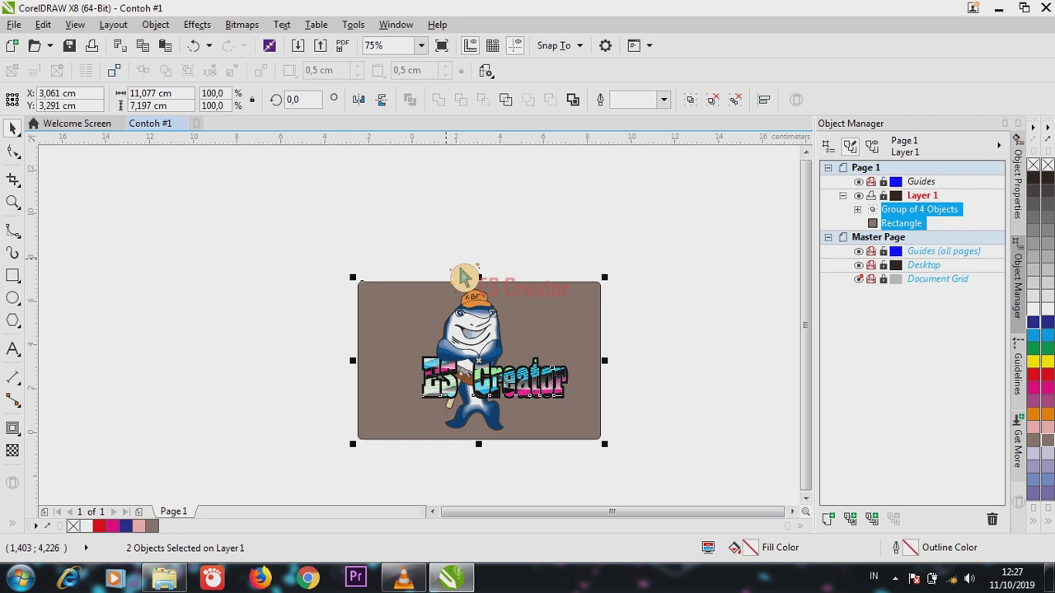
{"action": "key", "text": "alt+f"}
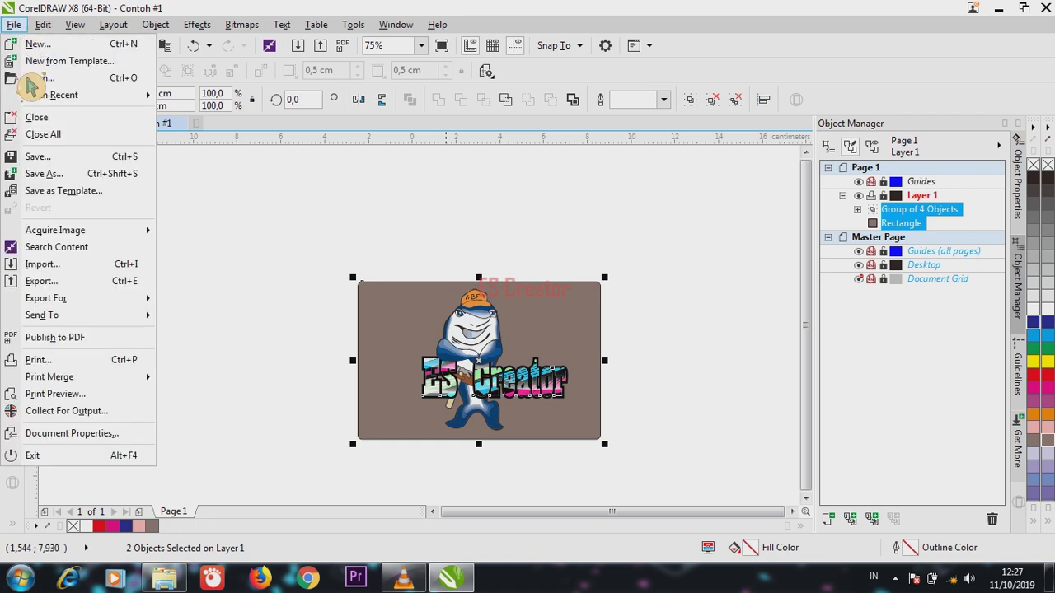
{"action": "left_click", "coordinate": [86, 287]}
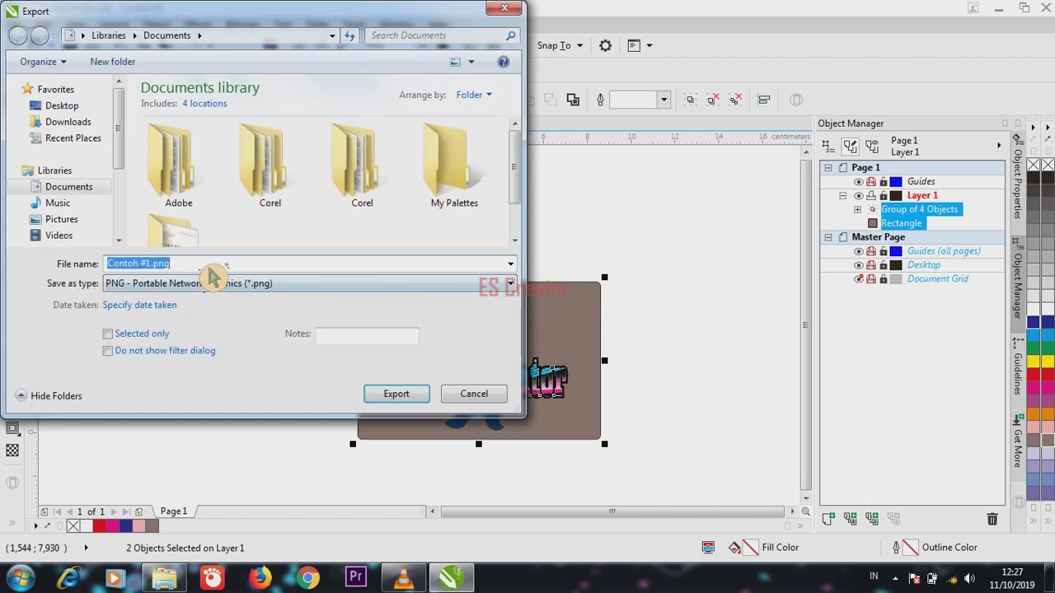
{"action": "left_click", "coordinate": [106, 226]}
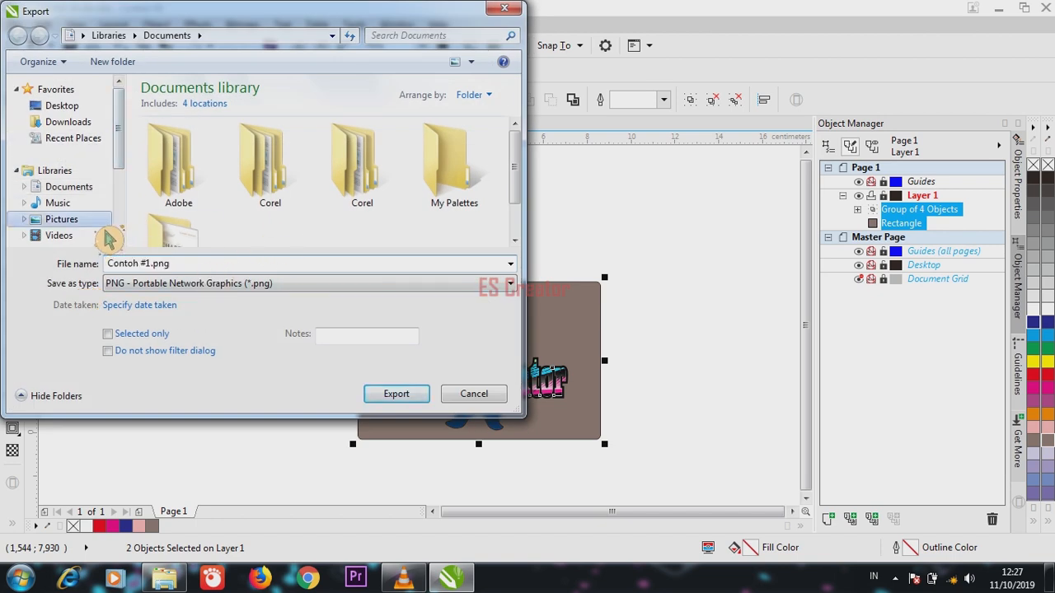
{"action": "left_click", "coordinate": [397, 394]}
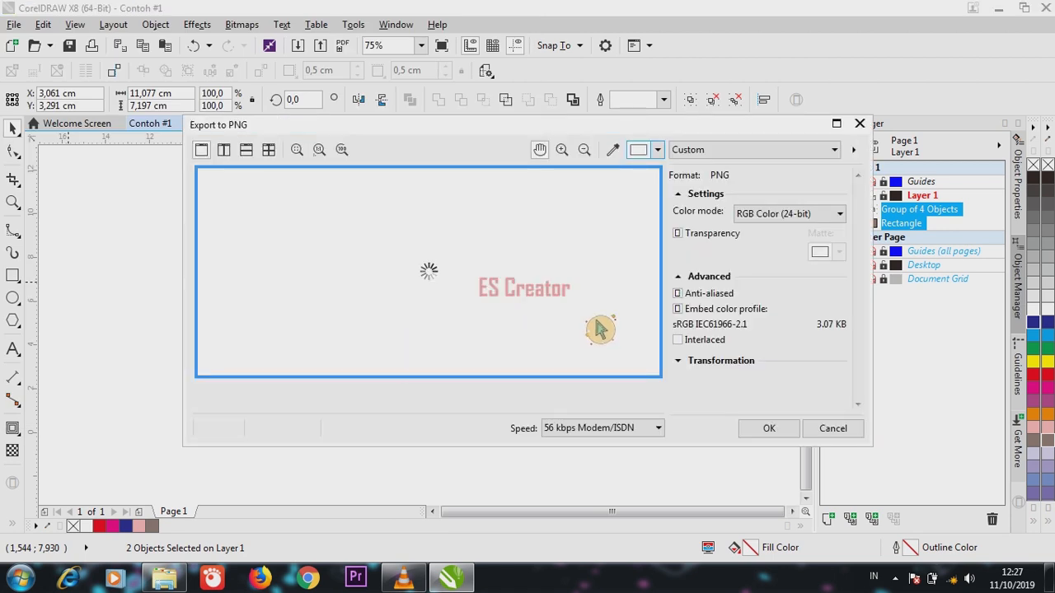
{"action": "left_click", "coordinate": [787, 440]}
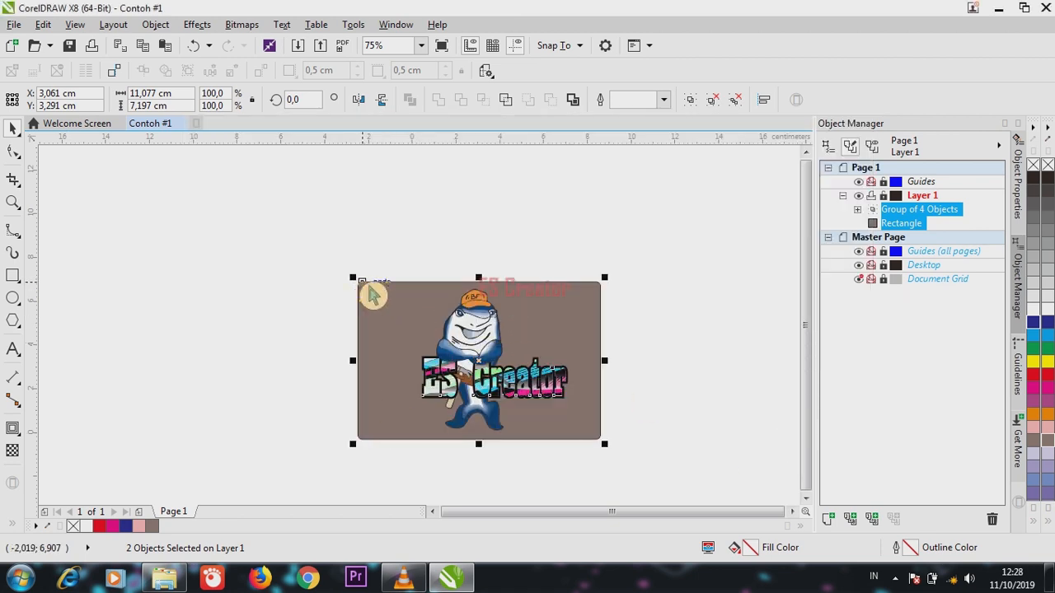
Step: Switch to Windows Explorer and open the exported Contoh #1.png from the Pictures library to view the design
{"action": "left_click", "coordinate": [164, 578]}
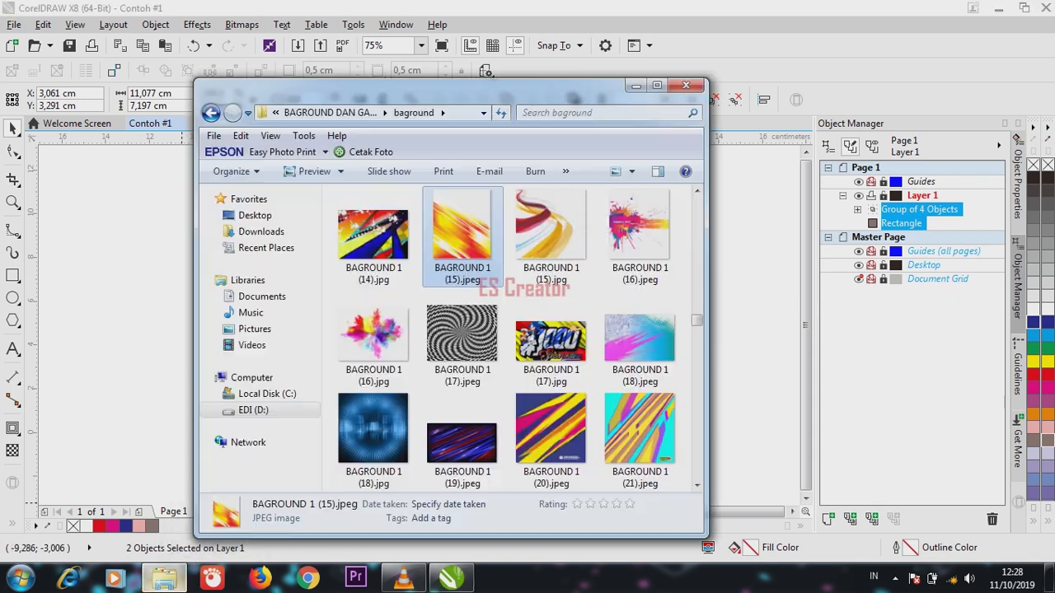
{"action": "left_click", "coordinate": [264, 328]}
{"action": "scroll", "coordinate": [396, 305], "scroll_direction": "down", "scroll_amount": 5}
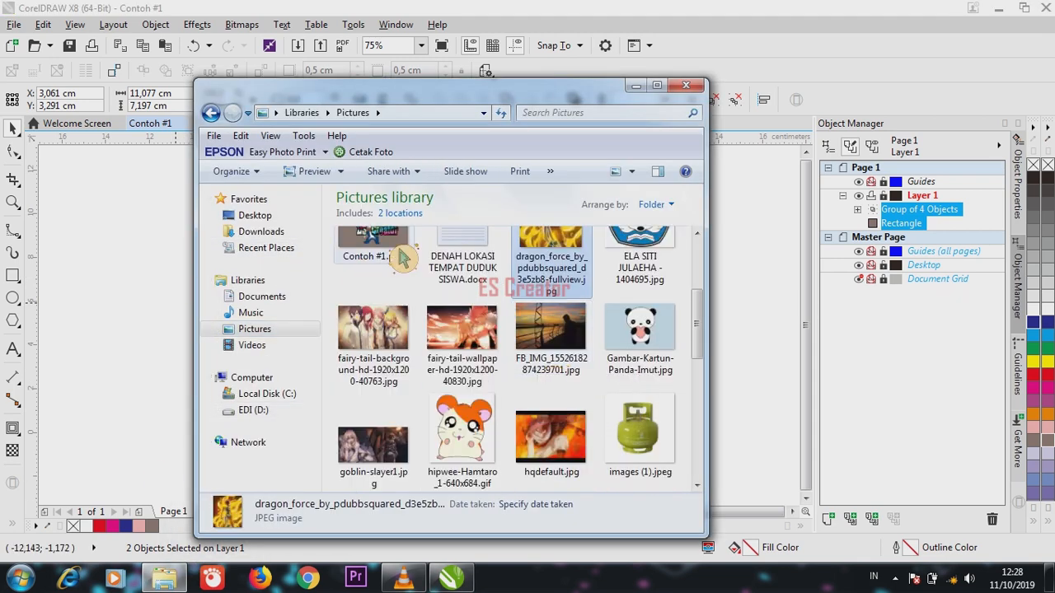
{"action": "scroll", "coordinate": [404, 308], "scroll_direction": "up", "scroll_amount": 1}
{"action": "double_click", "coordinate": [404, 308]}
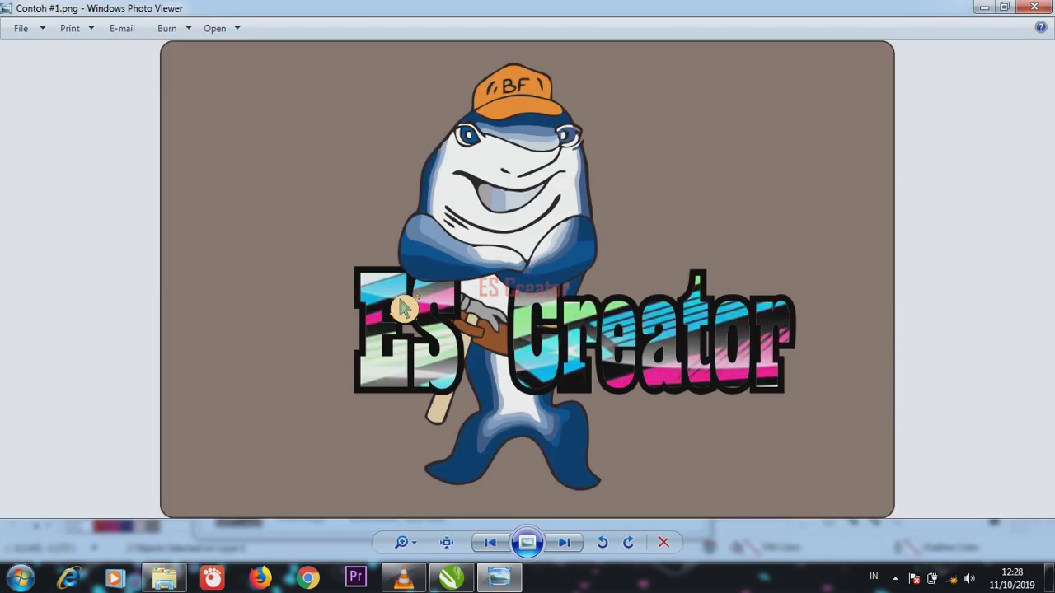